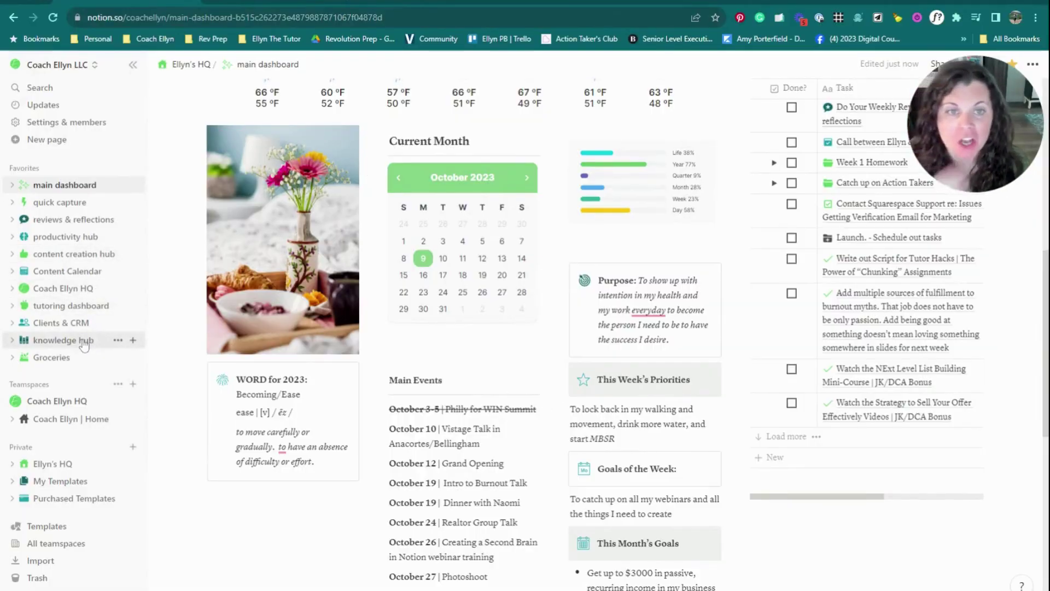
- Open the knowledge hub page from Favorites in the sidebar
left_click(63, 341)
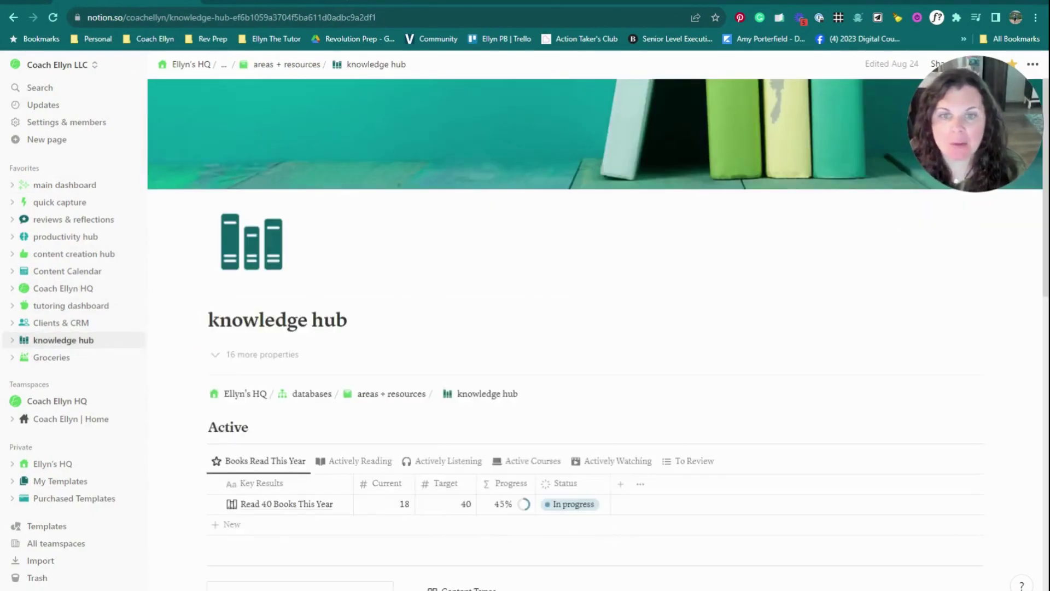
scroll(597, 330, "down", 2)
scroll(597, 329, "down", 2)
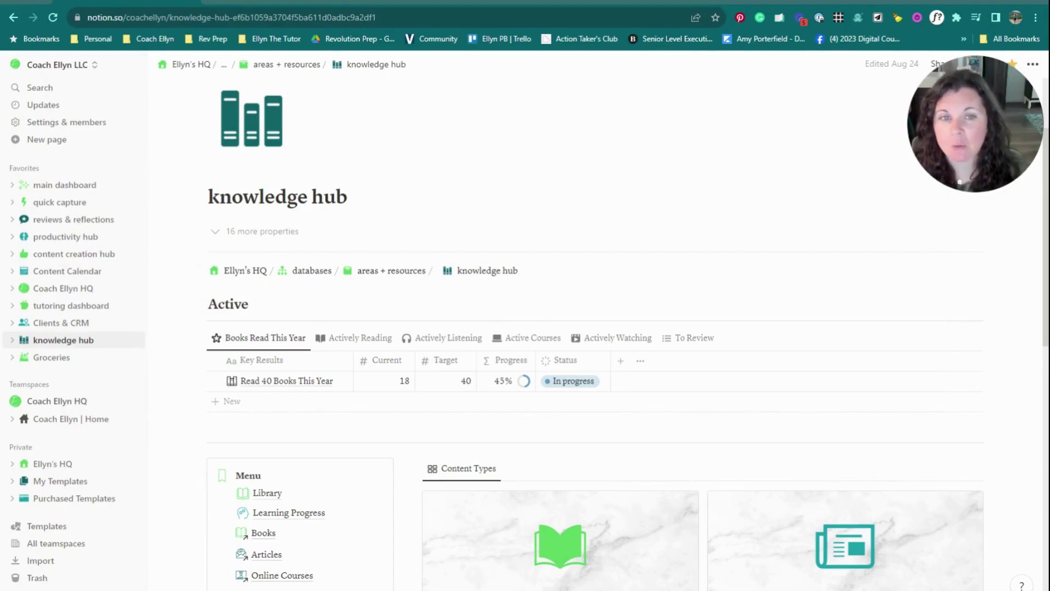
scroll(785, 229, "down", 3)
scroll(785, 230, "up", 1)
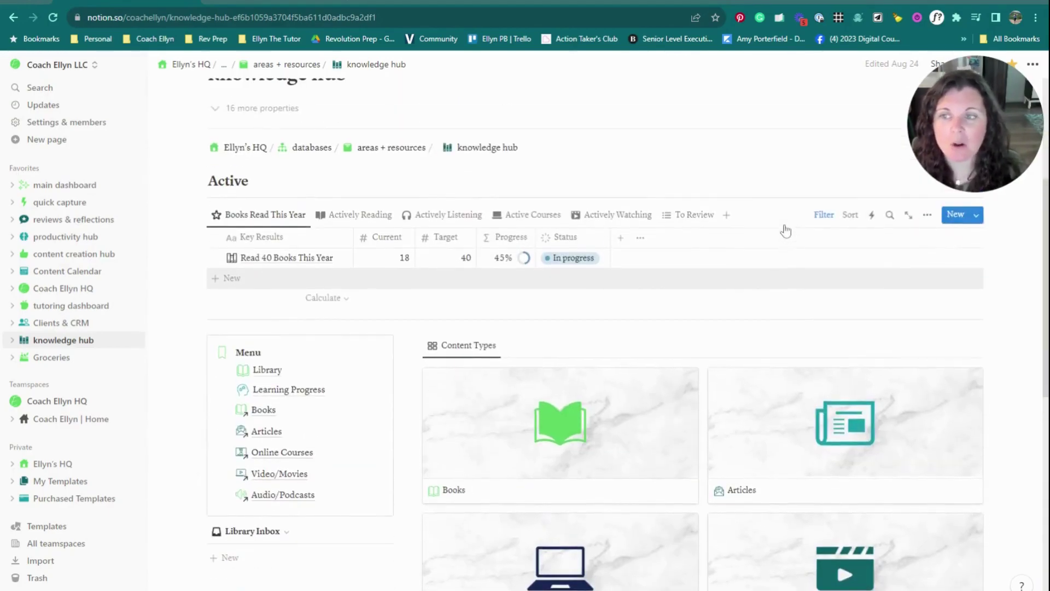
scroll(601, 329, "up", 1)
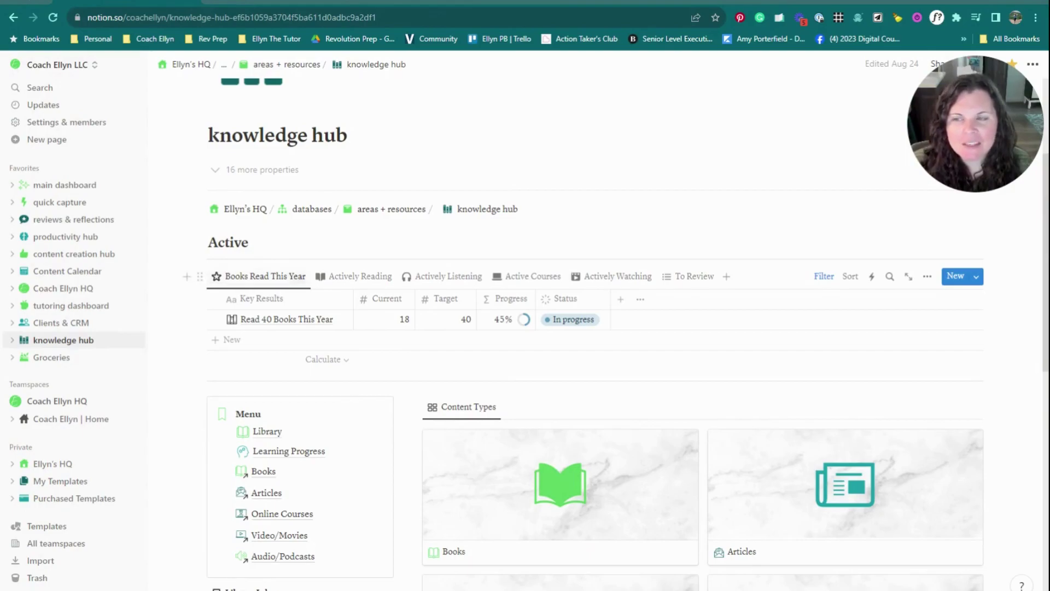
left_click(927, 276)
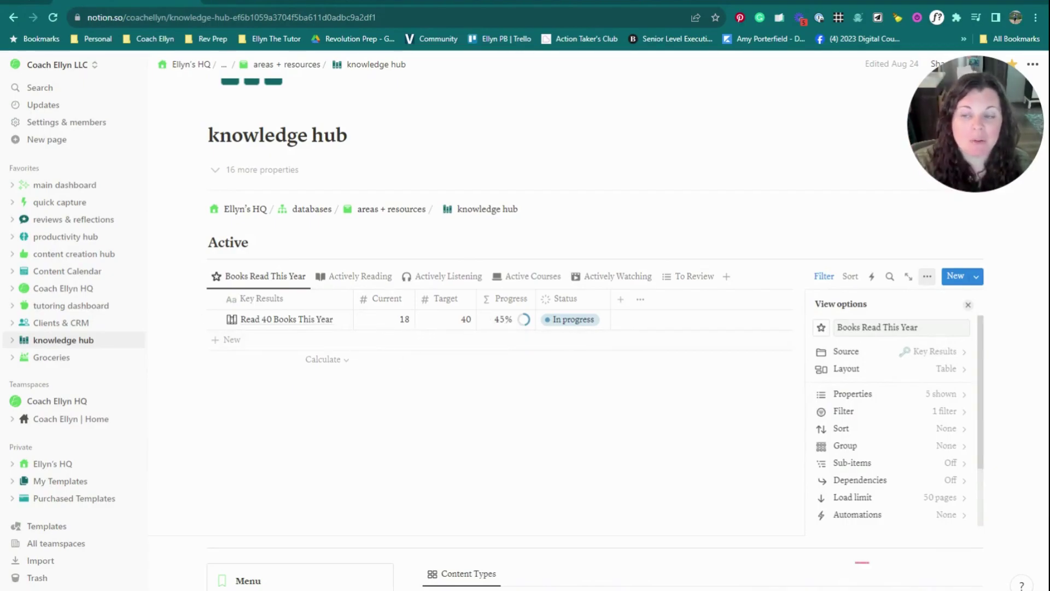
key("Escape")
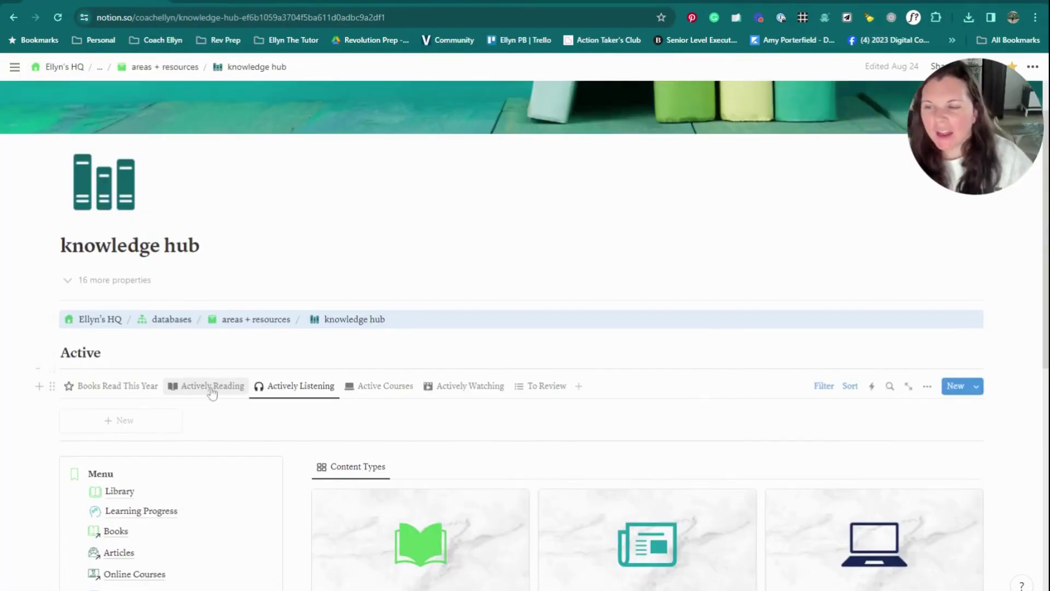
- Browse the Actively Reading, Listening and Courses tabs, peeking at the Digital Course Academy page
left_click(208, 386)
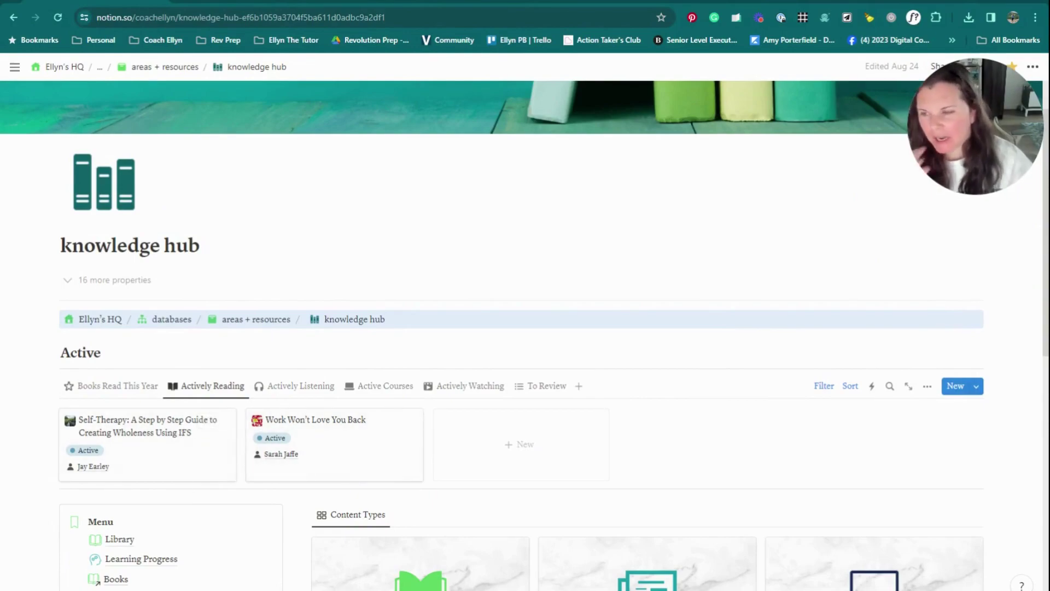
left_click(299, 395)
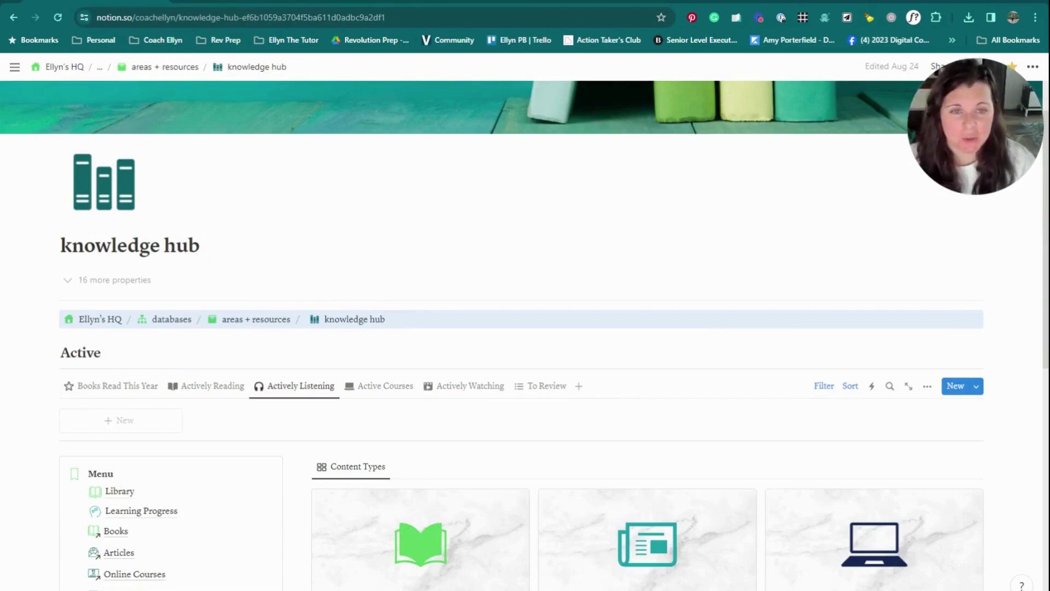
left_click(379, 389)
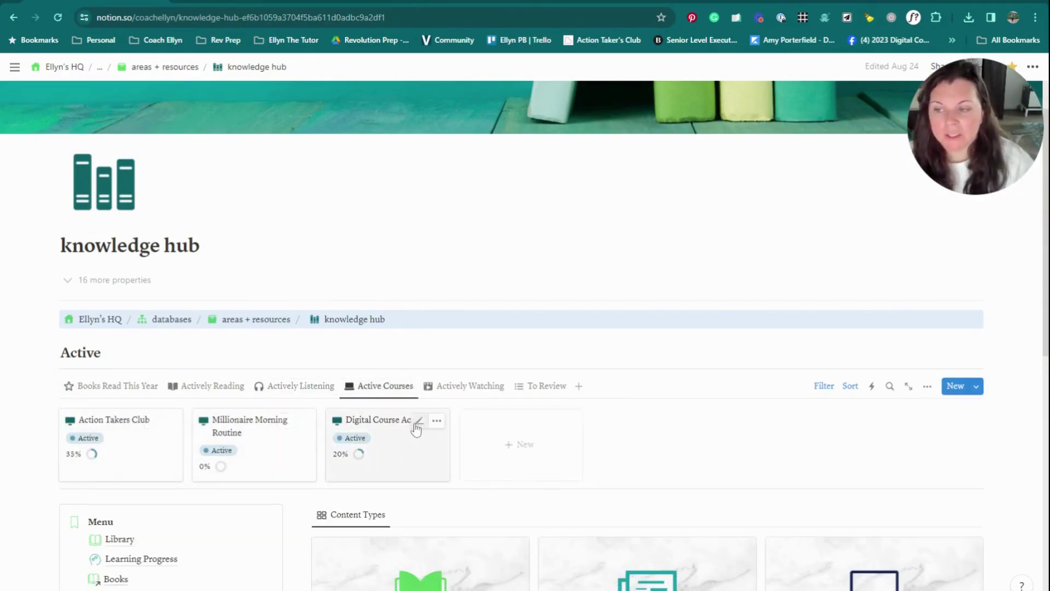
left_click(387, 445)
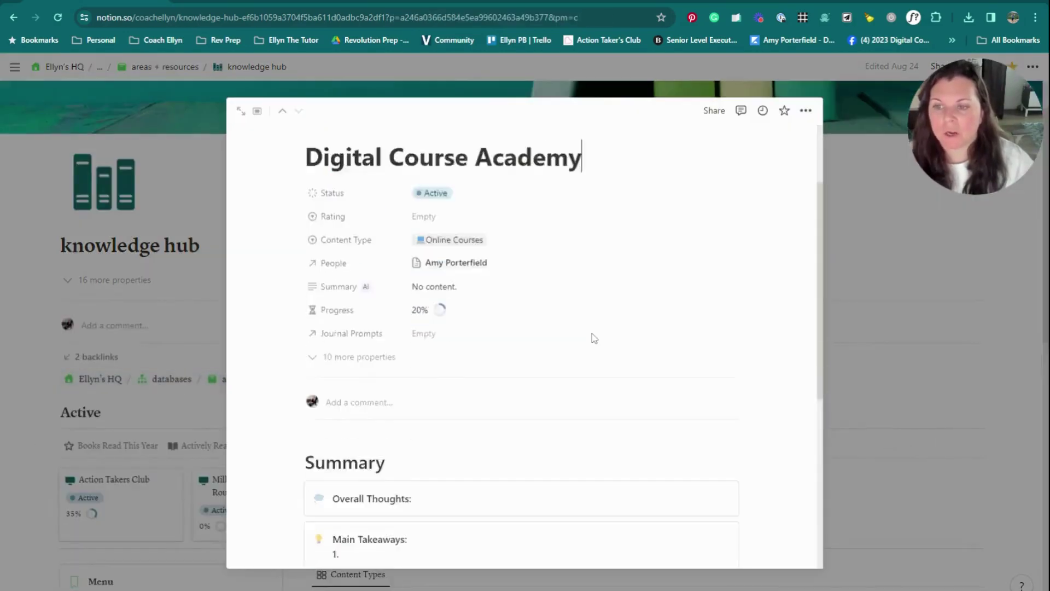
scroll(592, 333, "down", 5)
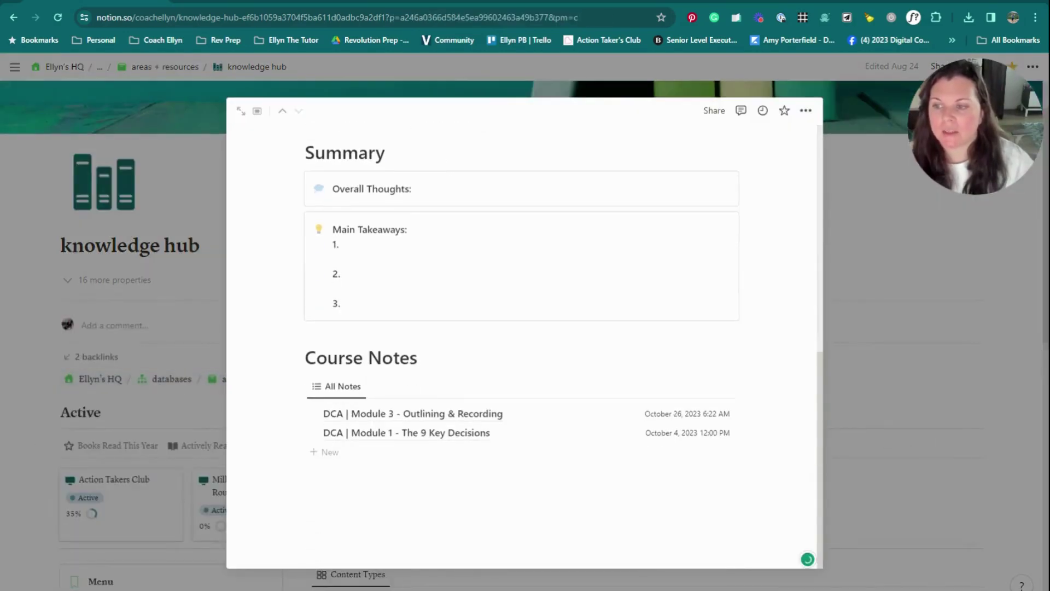
left_click(845, 326)
- Check the Actively Watching and Listening tabs, then show the To Review list
left_click(465, 386)
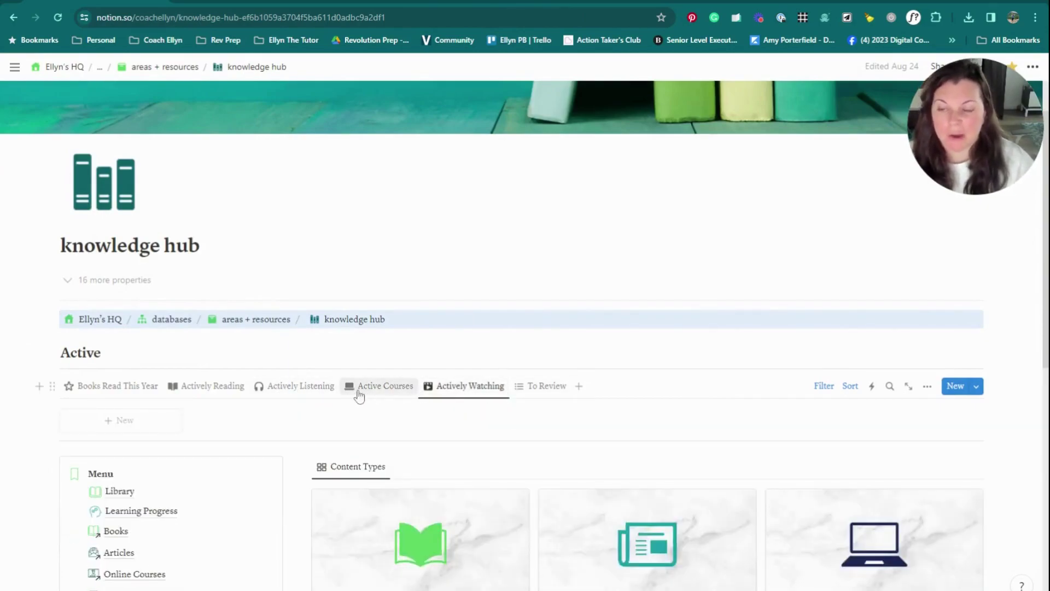
left_click(274, 389)
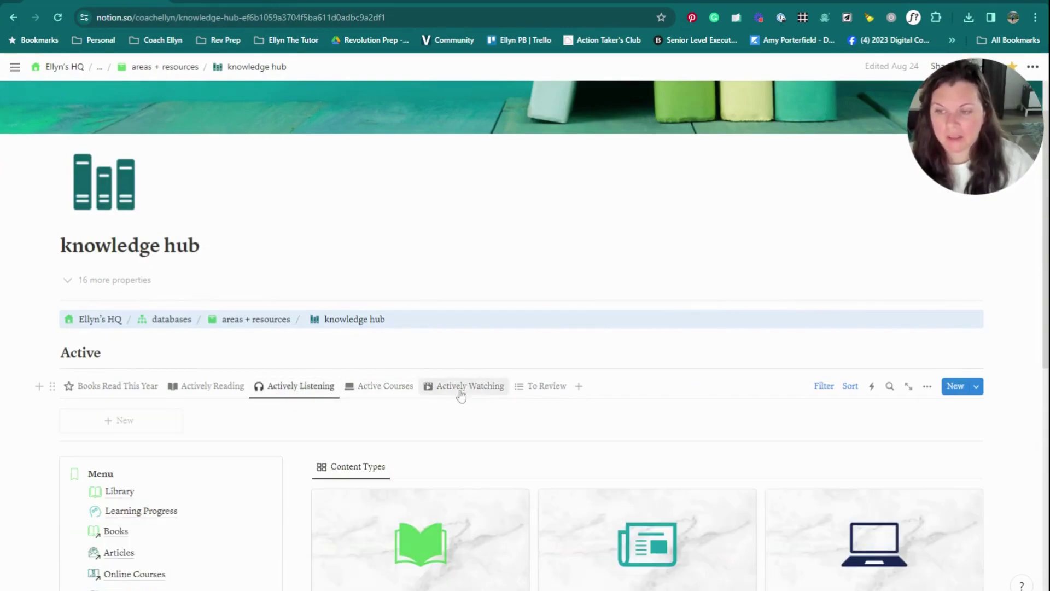
left_click(529, 389)
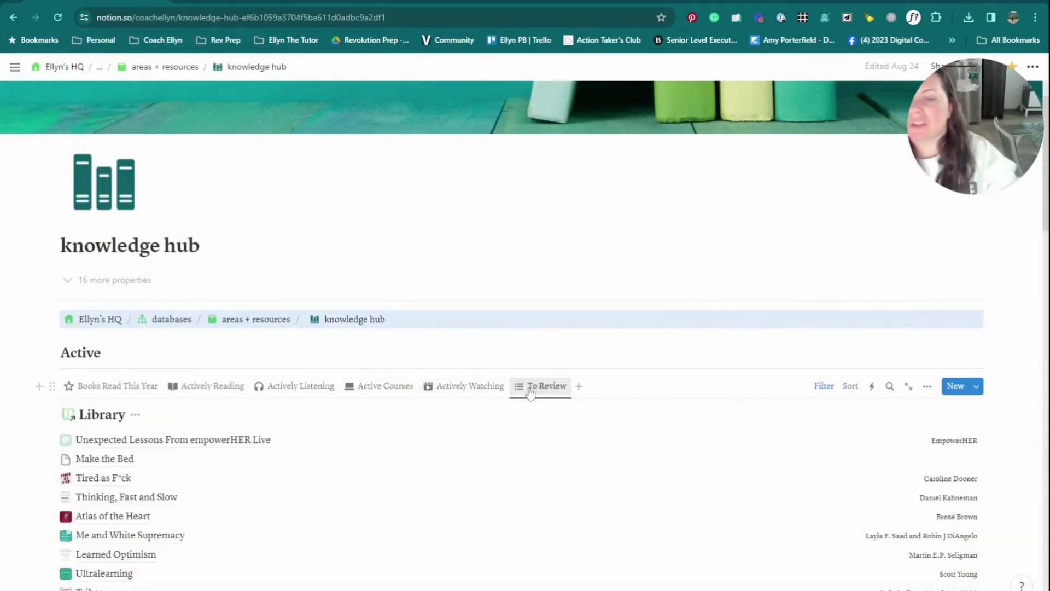
- Scroll through the To Review list of Library items
scroll(537, 395, "down", 2)
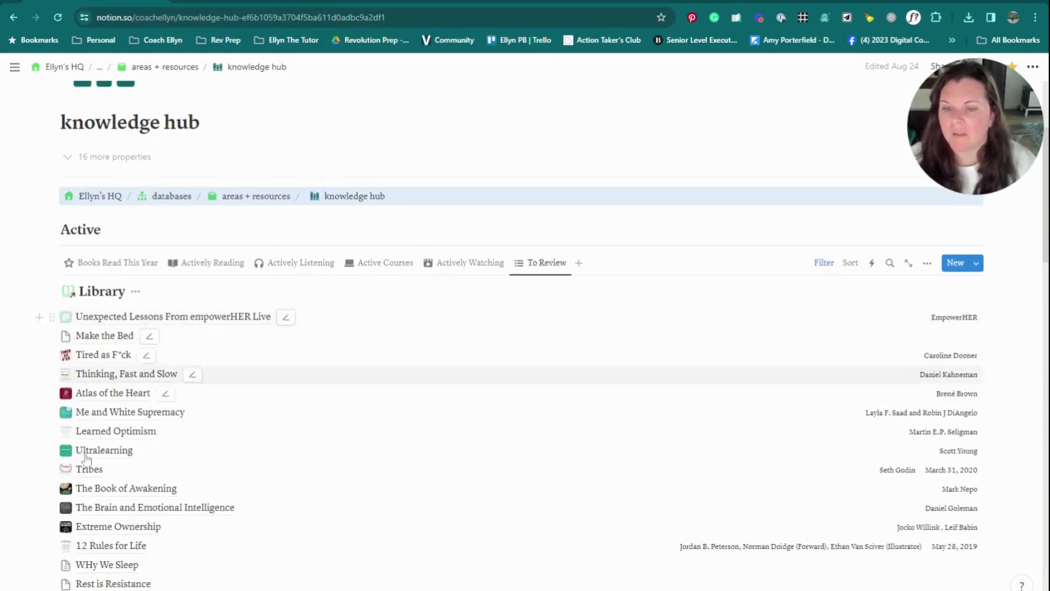
scroll(211, 458, "down", 3)
scroll(210, 458, "down", 10)
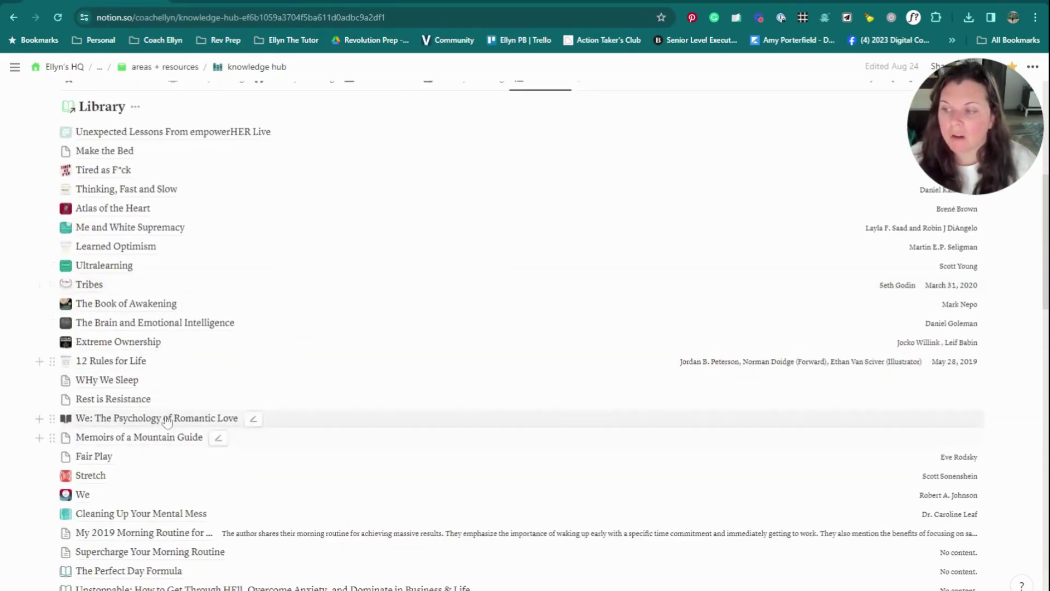
scroll(219, 424, "down", 2)
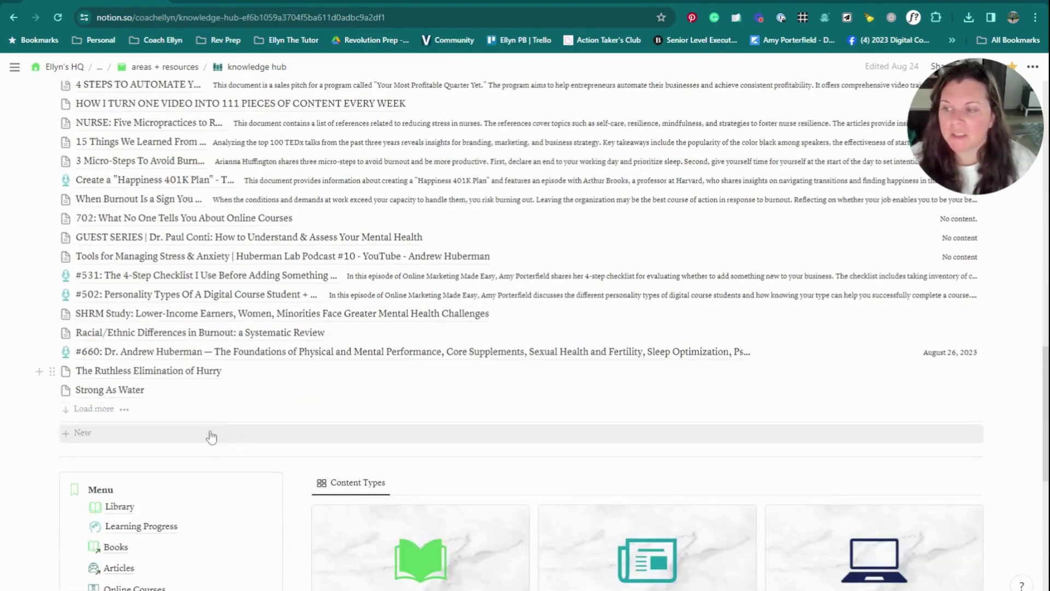
scroll(226, 333, "up", 5)
scroll(226, 333, "up", 10)
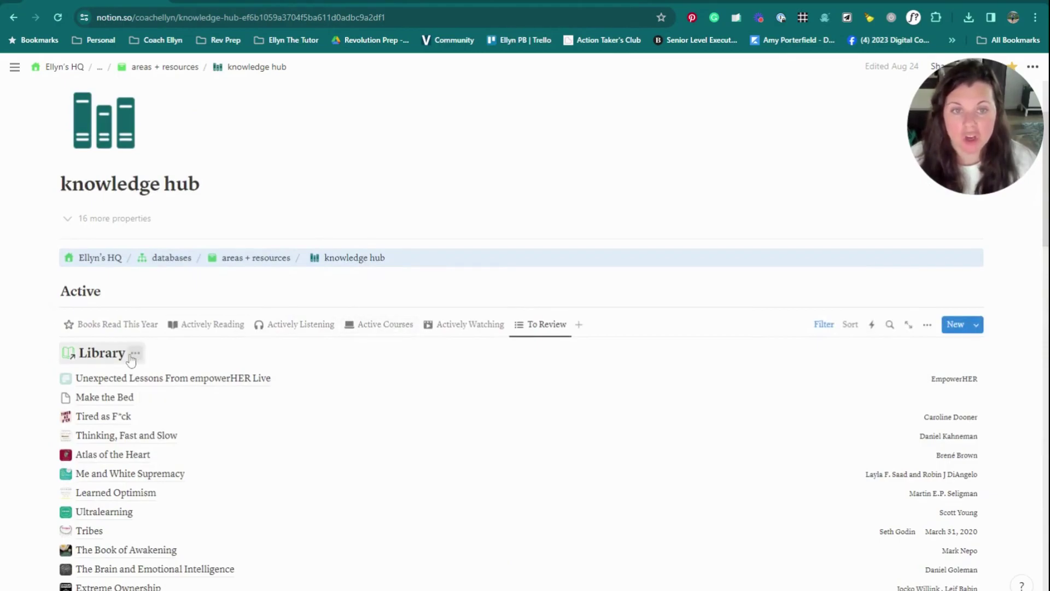
scroll(403, 345, "down", 10)
scroll(379, 347, "up", 6)
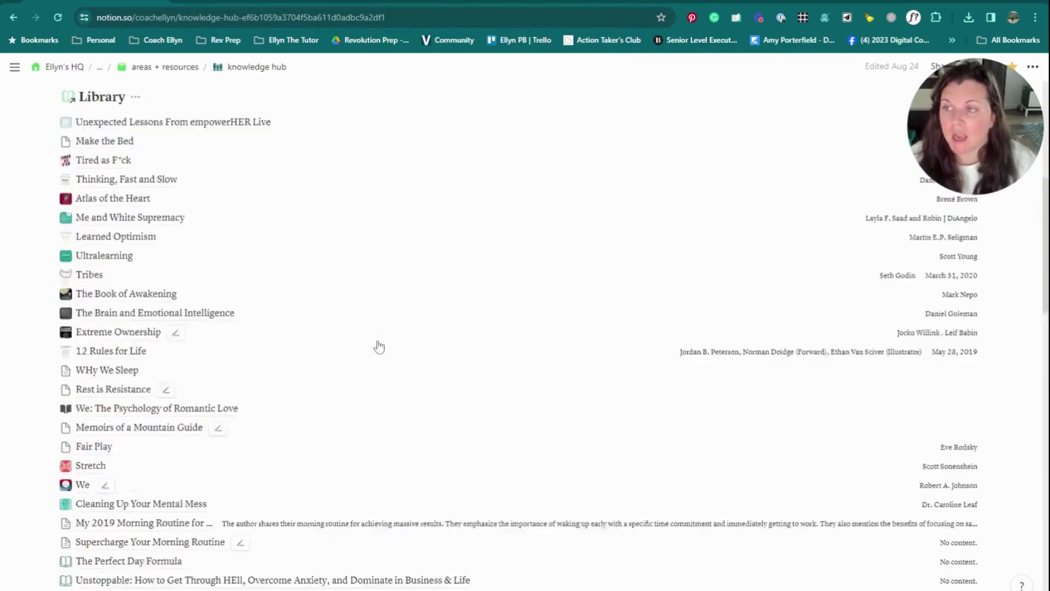
scroll(379, 346, "up", 6)
- Return to the Books Read This Year tracker and bring up the Library Inbox view settings
left_click(131, 385)
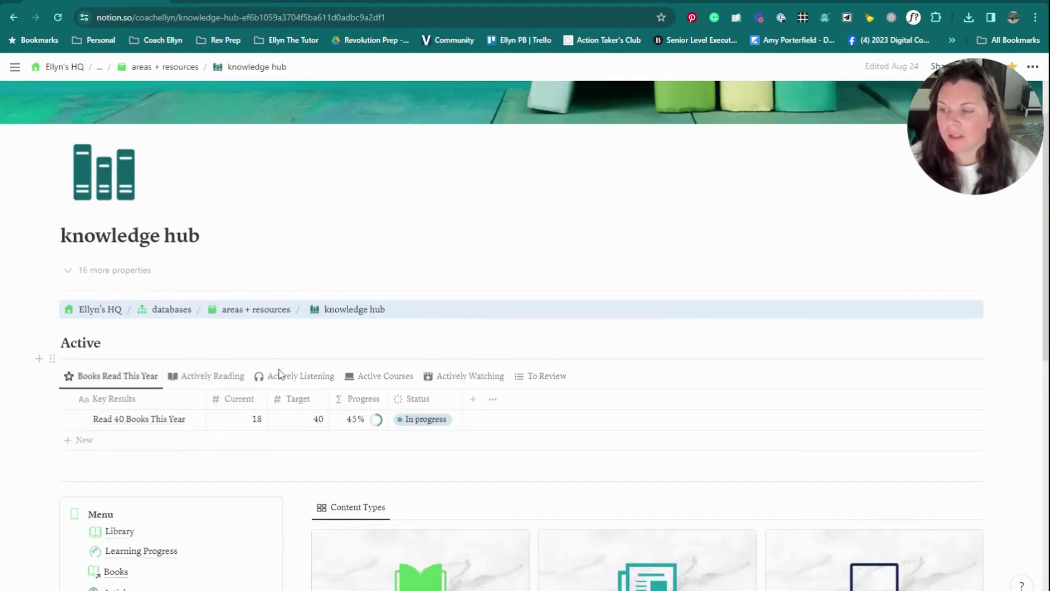
scroll(279, 372, "down", 5)
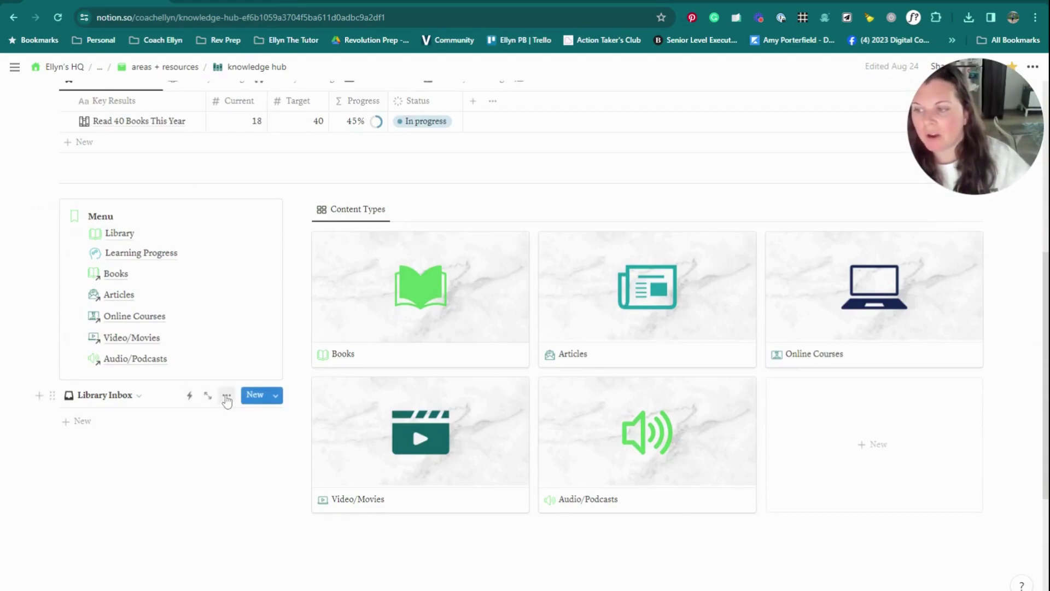
left_click(227, 396)
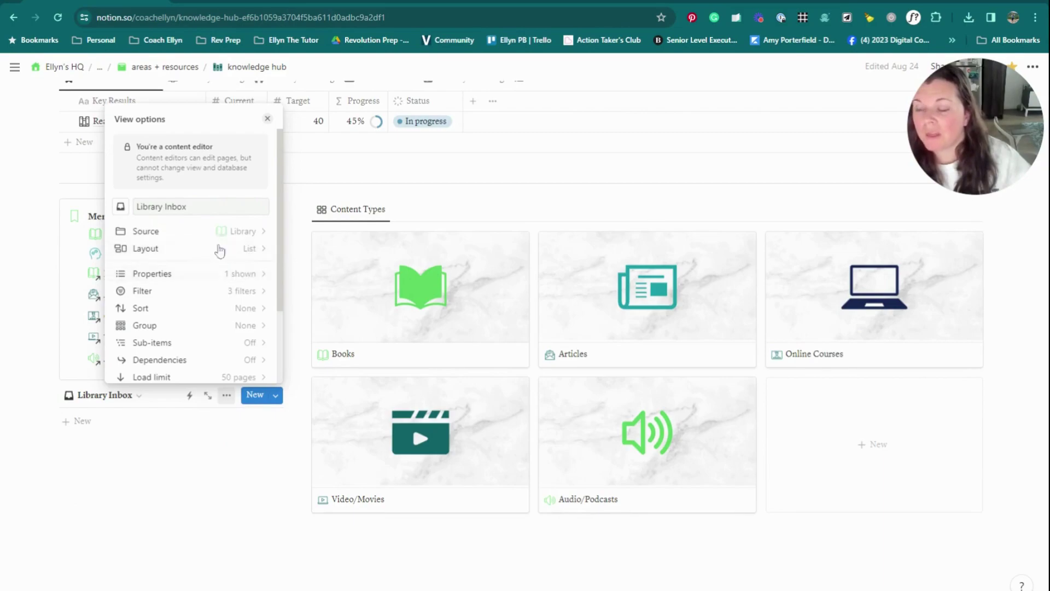
- Inspect the Library Inbox's visible properties and its filter rules, including last-edited-this-week
left_click(229, 277)
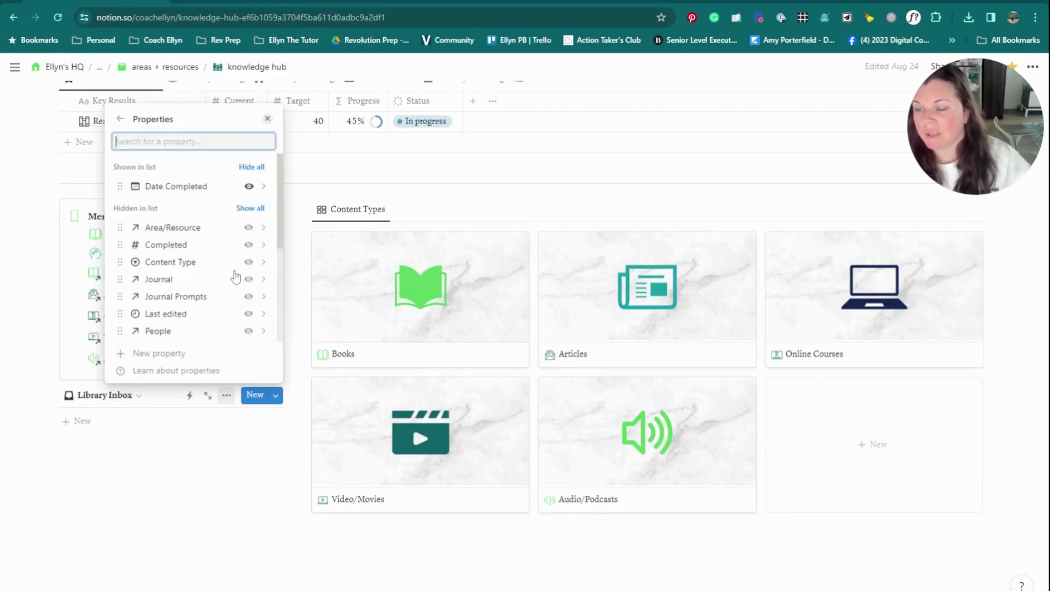
left_click(118, 120)
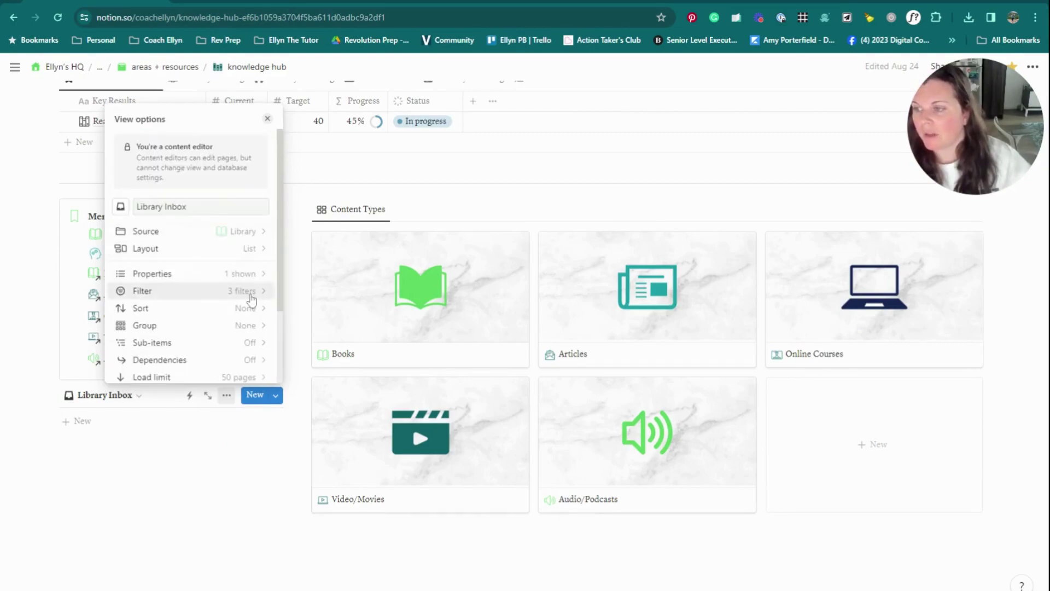
left_click(232, 284)
left_click(174, 310)
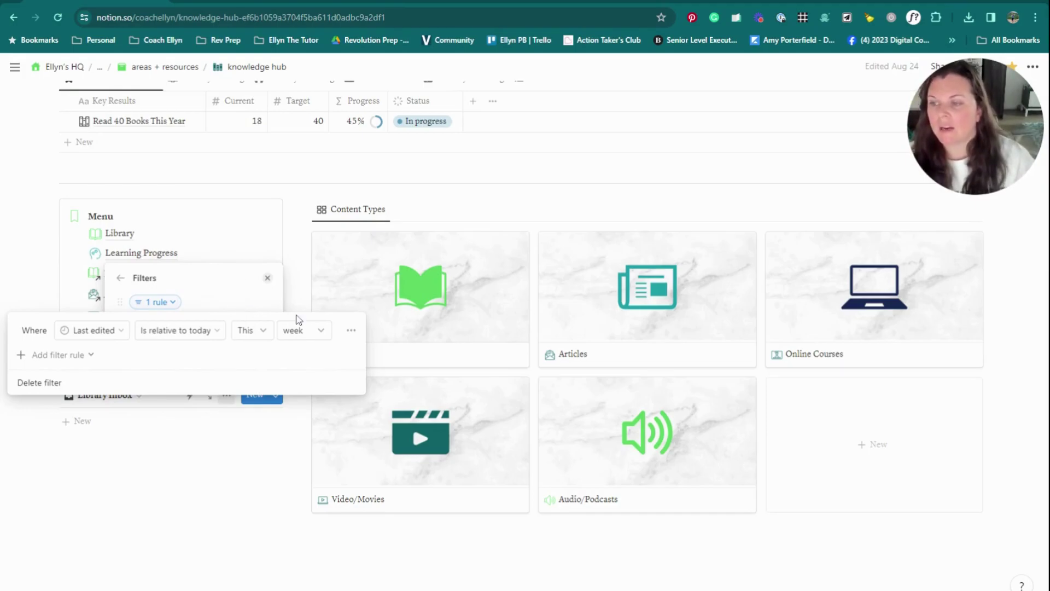
left_click(312, 298)
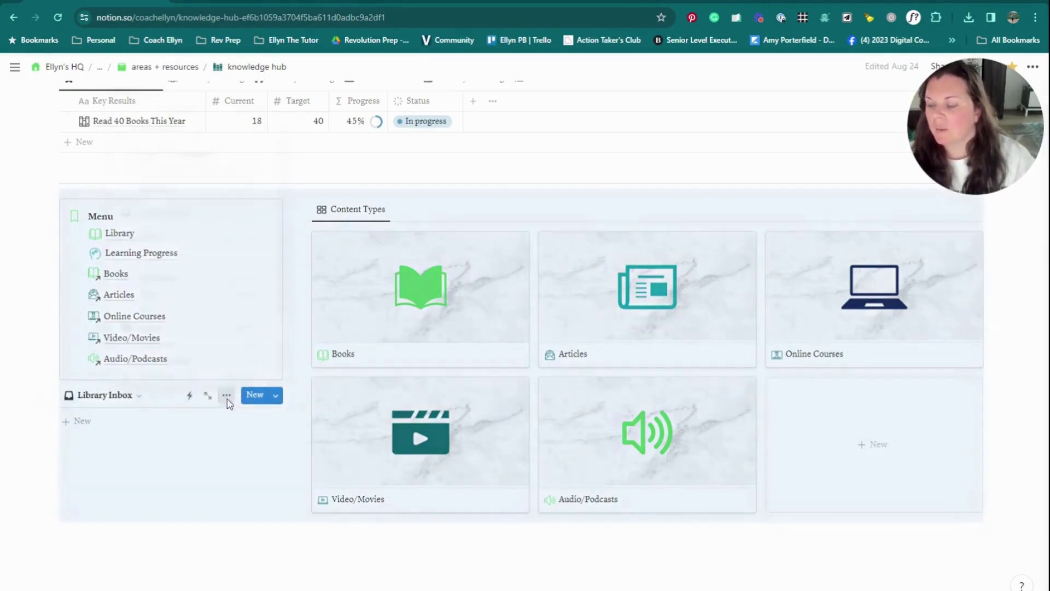
left_click(226, 396)
left_click(262, 291)
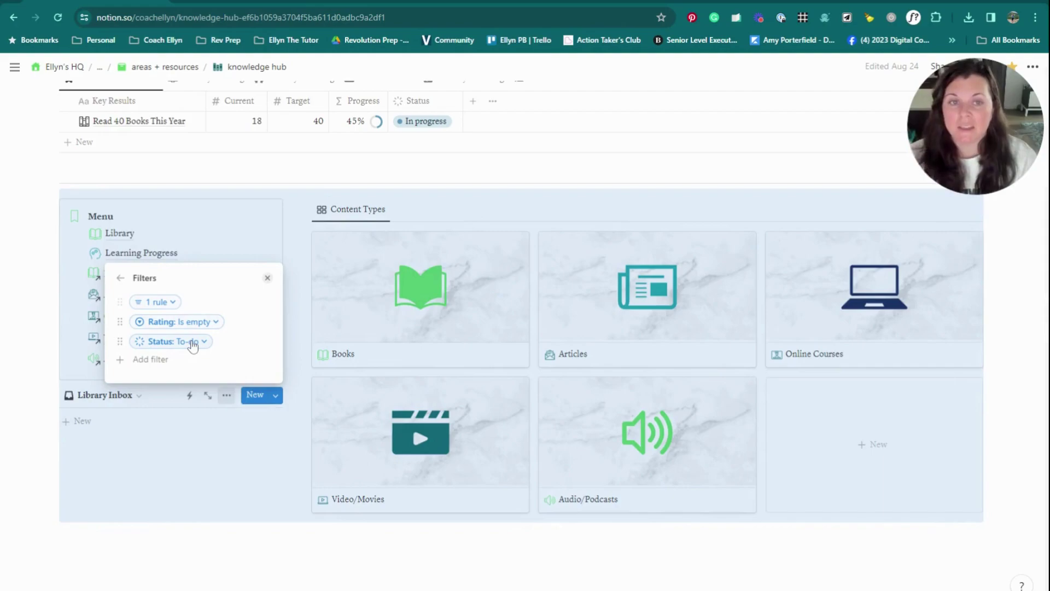
- Dismiss the filter settings, add an empty block at the page bottom, and go to Library
left_click(142, 483)
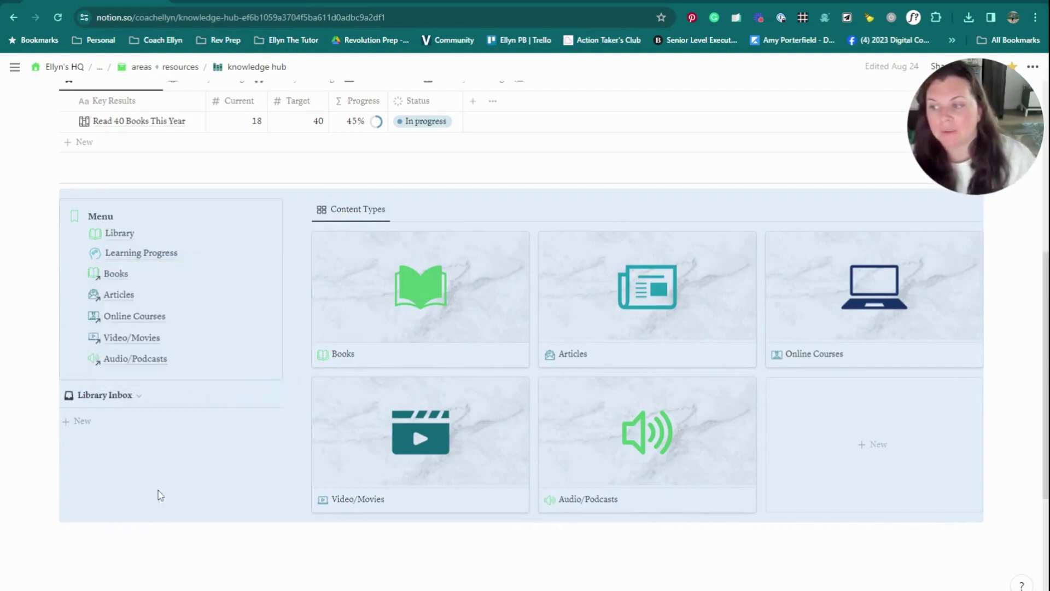
left_click(142, 482)
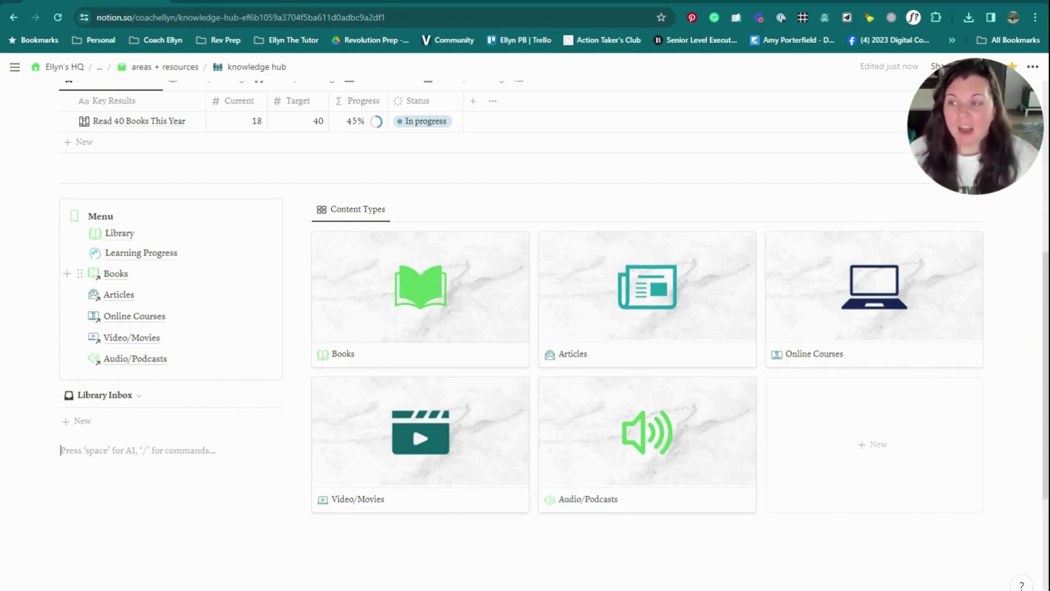
mouse_move(126, 234)
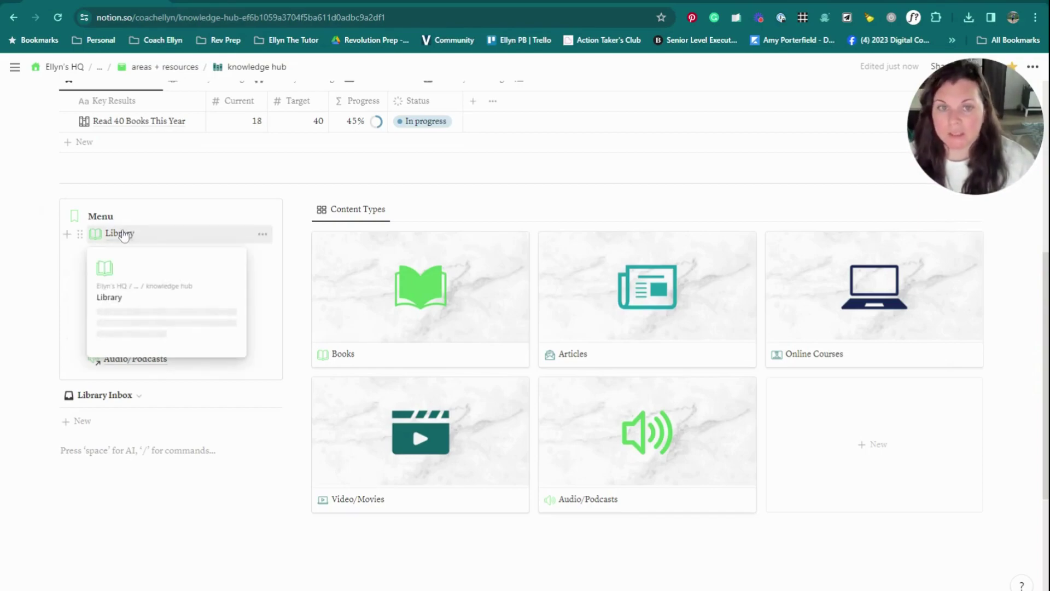
left_click(120, 233)
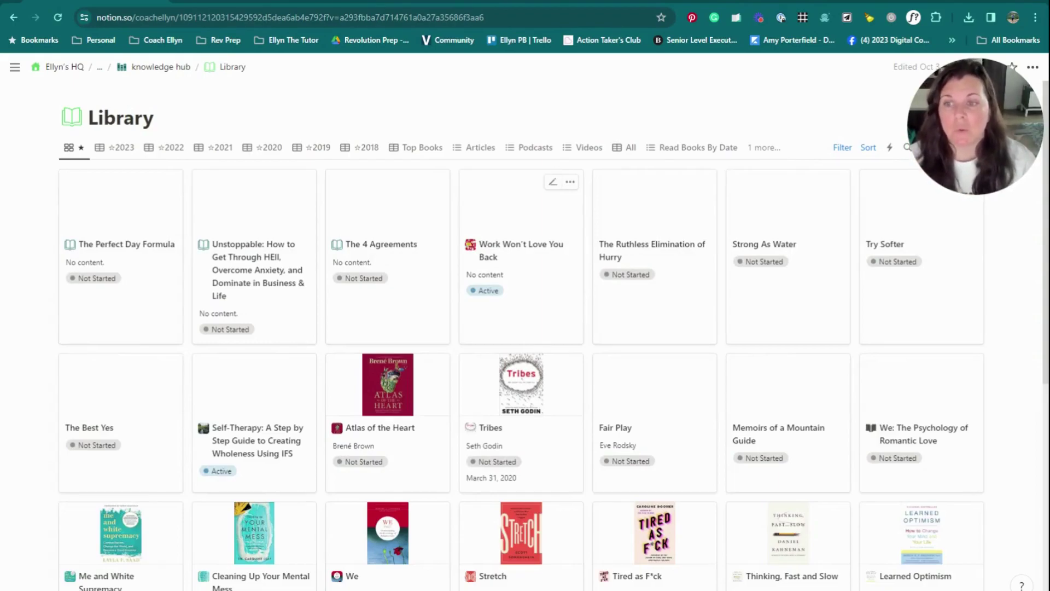
- Set The Ruthless Elimination of Hurry's status to Active, then switch to the ☆2022 table
left_click(638, 279)
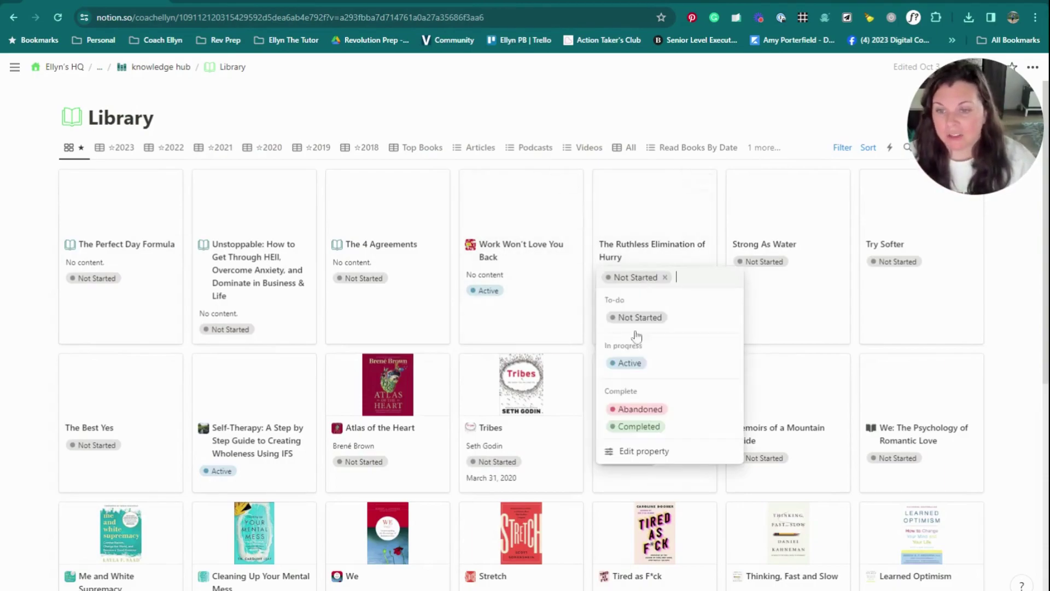
left_click(630, 364)
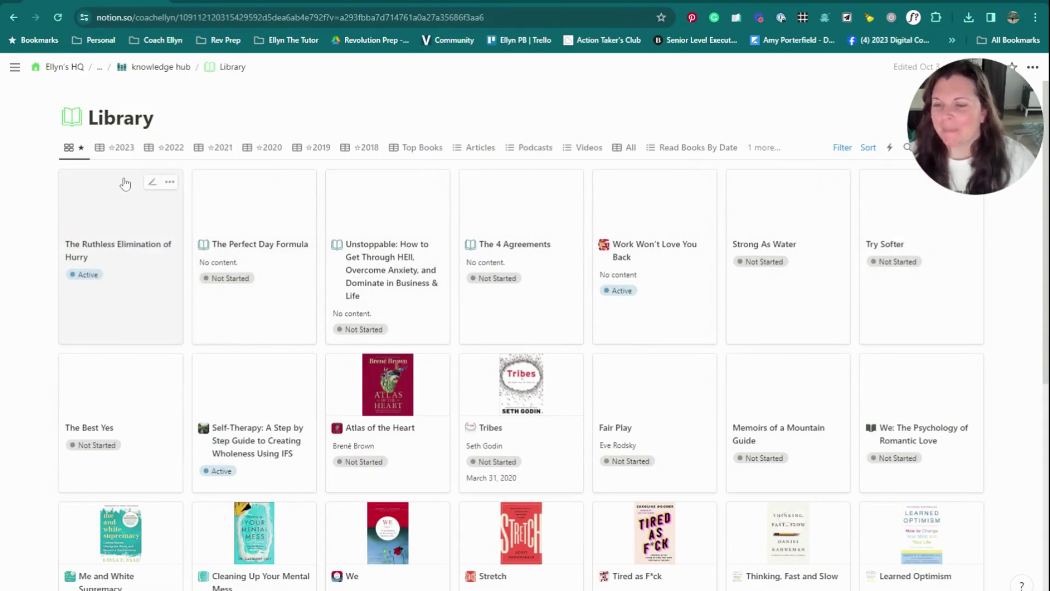
scroll(323, 245, "down", 7)
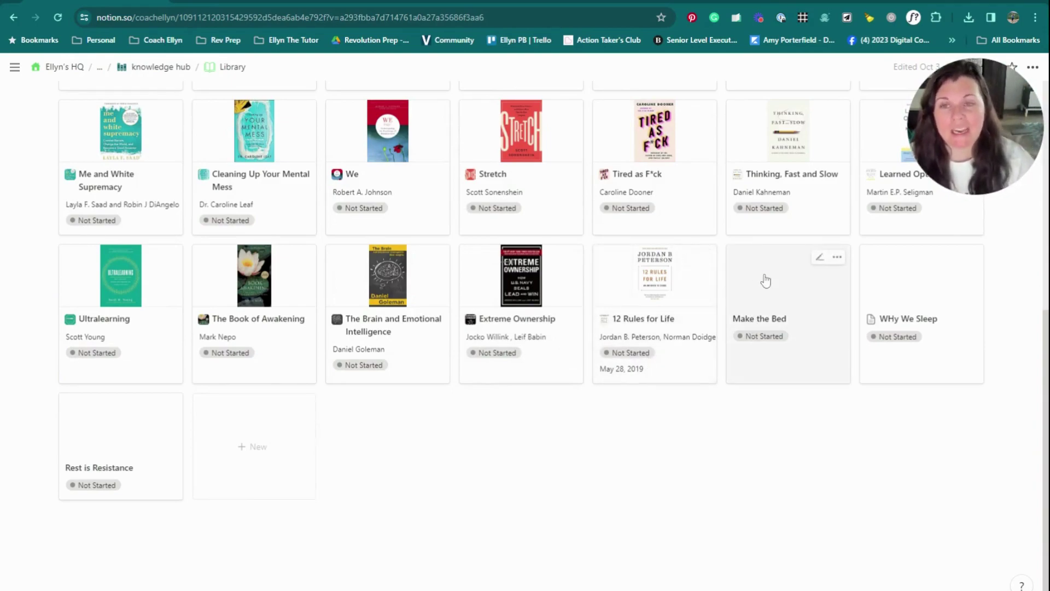
scroll(688, 298, "up", 7)
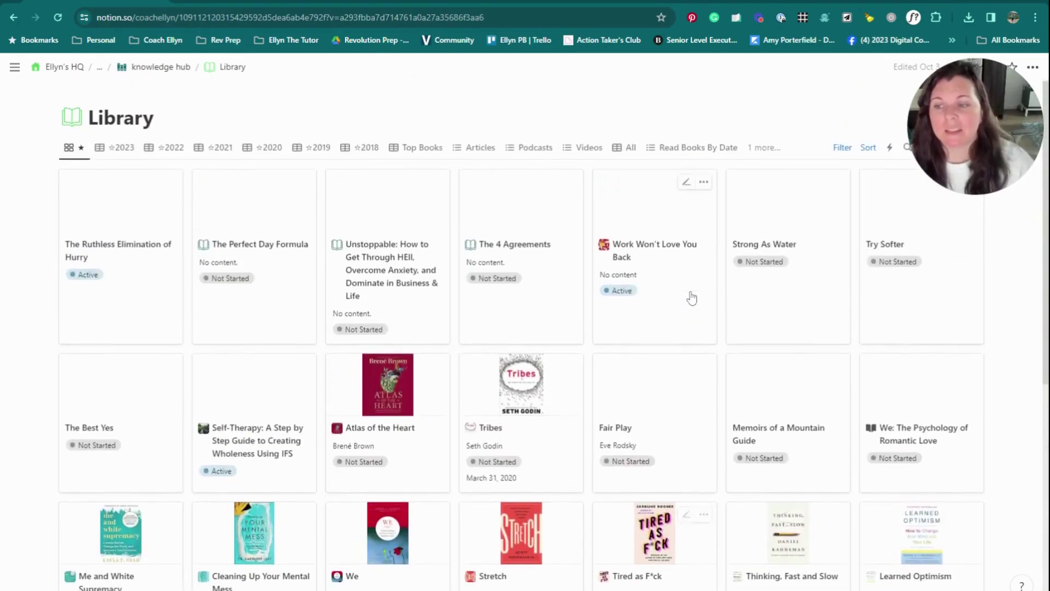
left_click(171, 149)
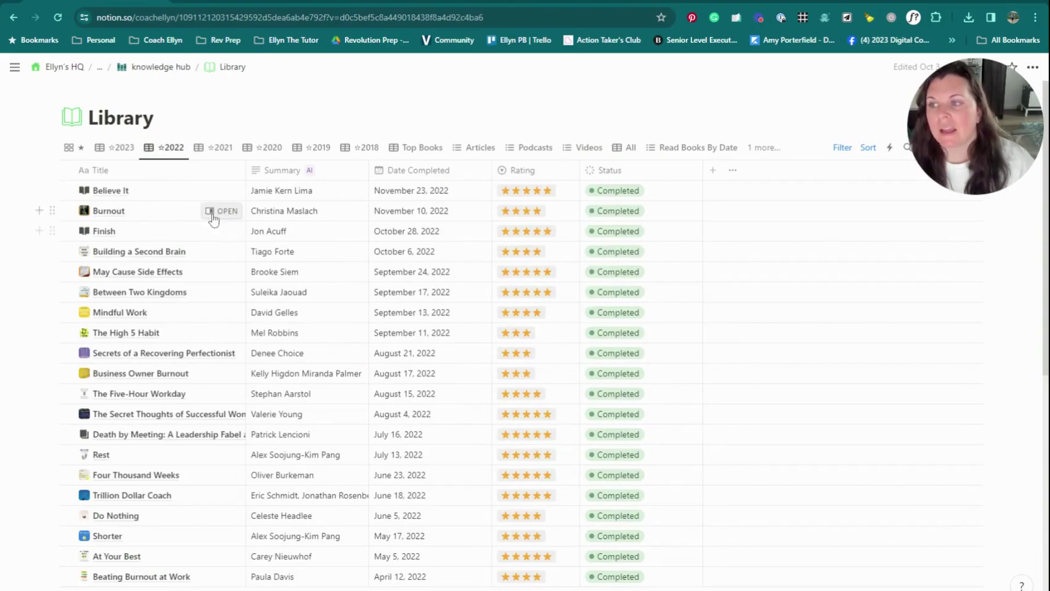
- Open Burnout's notes in side peek and scroll through its status, rating and highlights
left_click(215, 211)
scroll(642, 321, "down", 6)
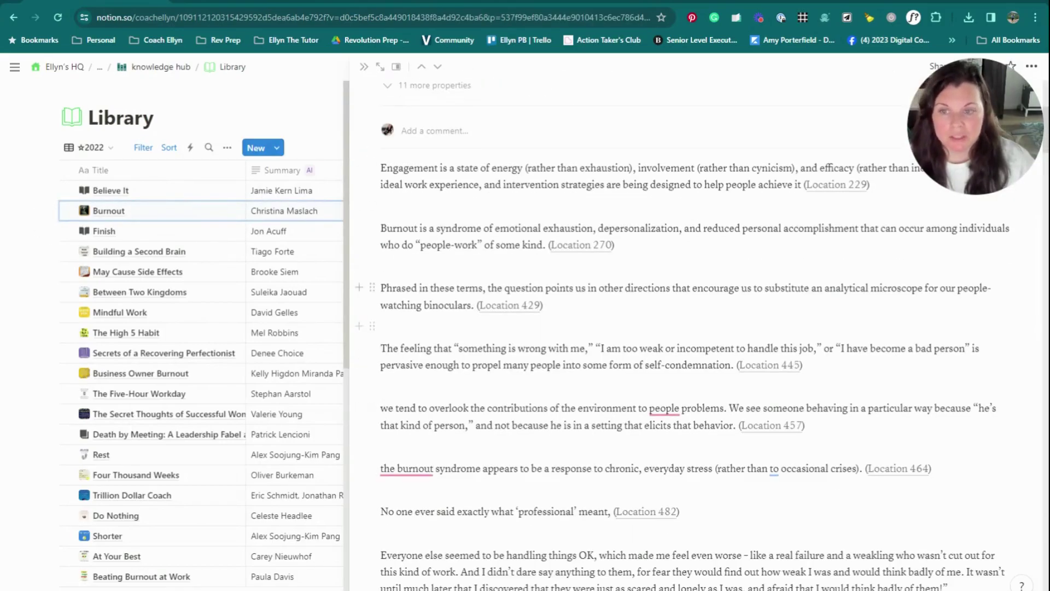
scroll(651, 277, "down", 5)
scroll(652, 277, "up", 10)
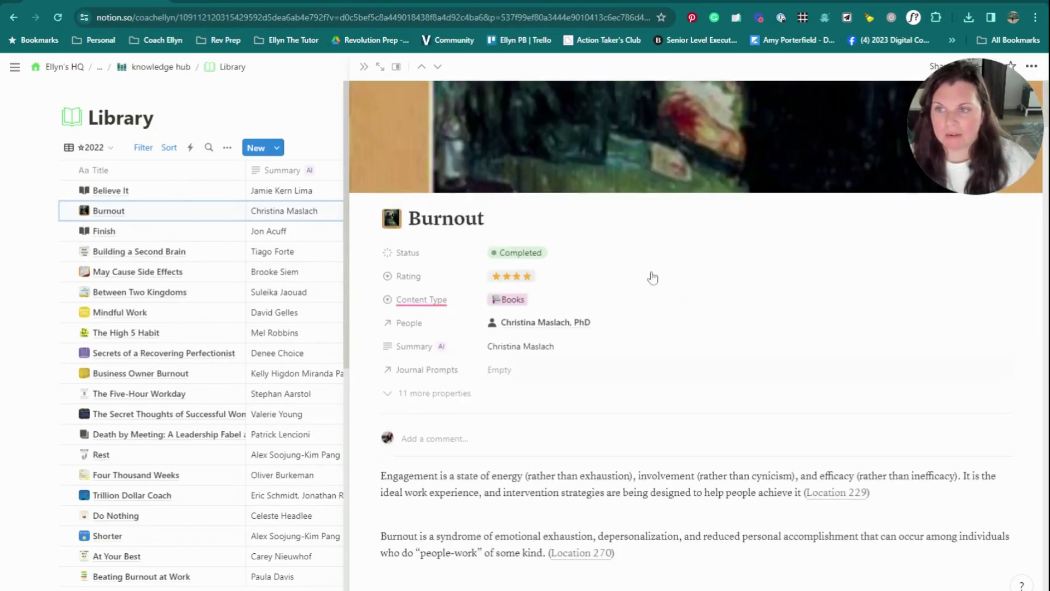
scroll(647, 356, "down", 5)
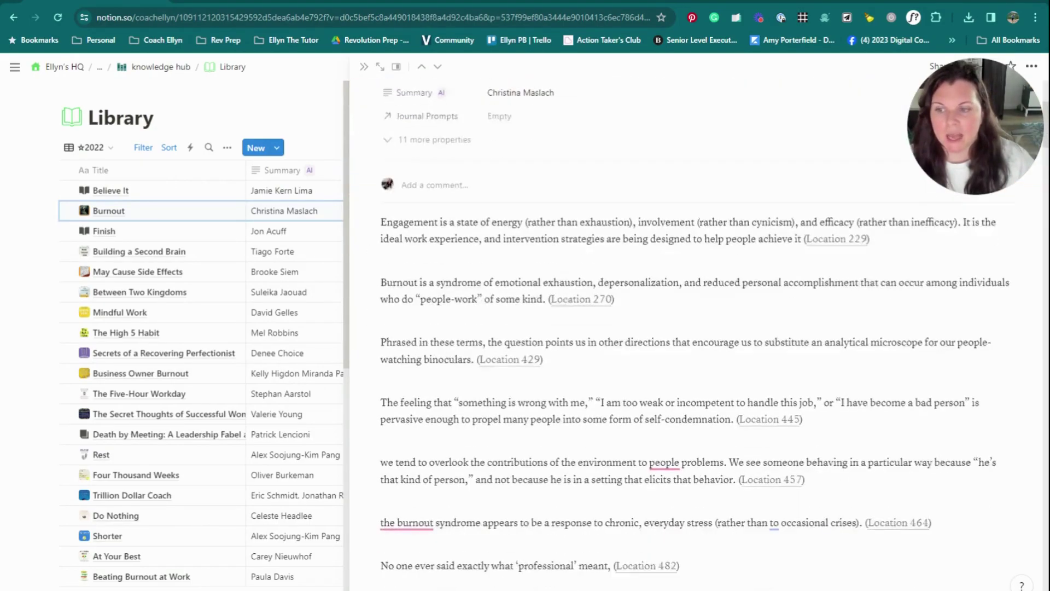
scroll(647, 350, "down", 12)
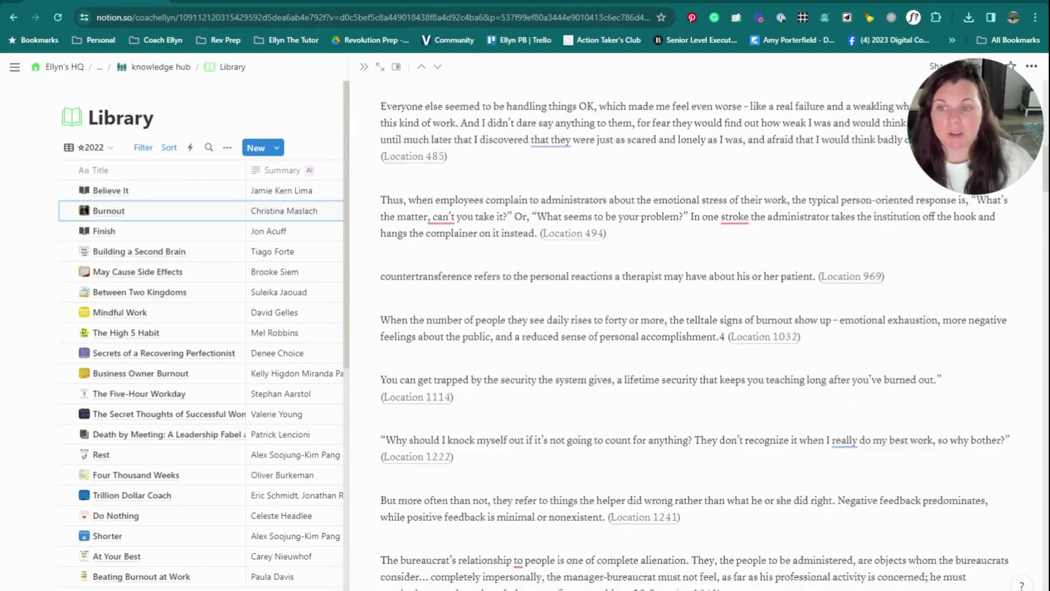
scroll(647, 350, "down", 15)
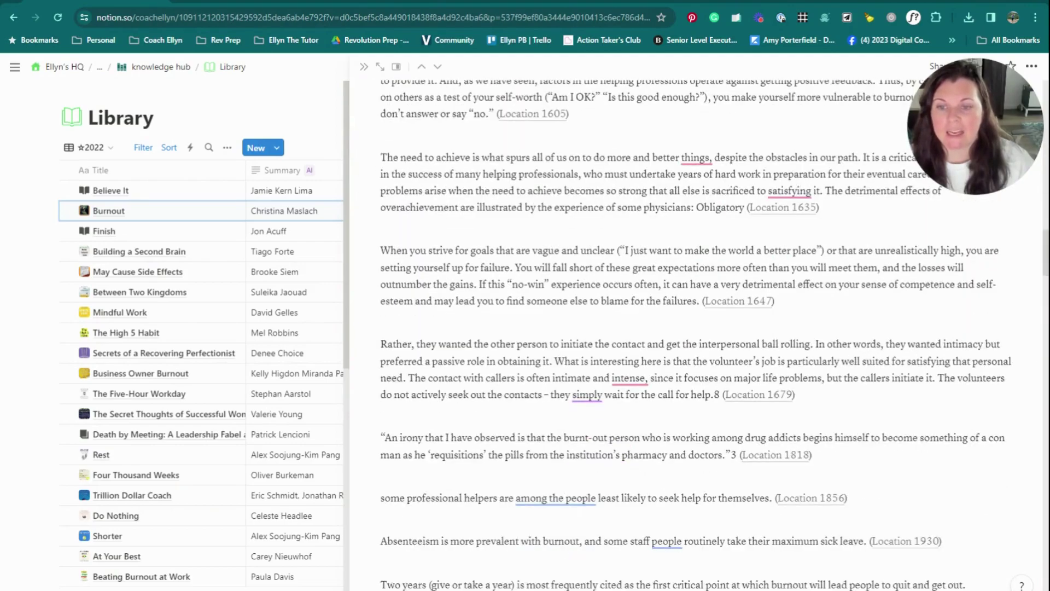
scroll(647, 350, "up", 15)
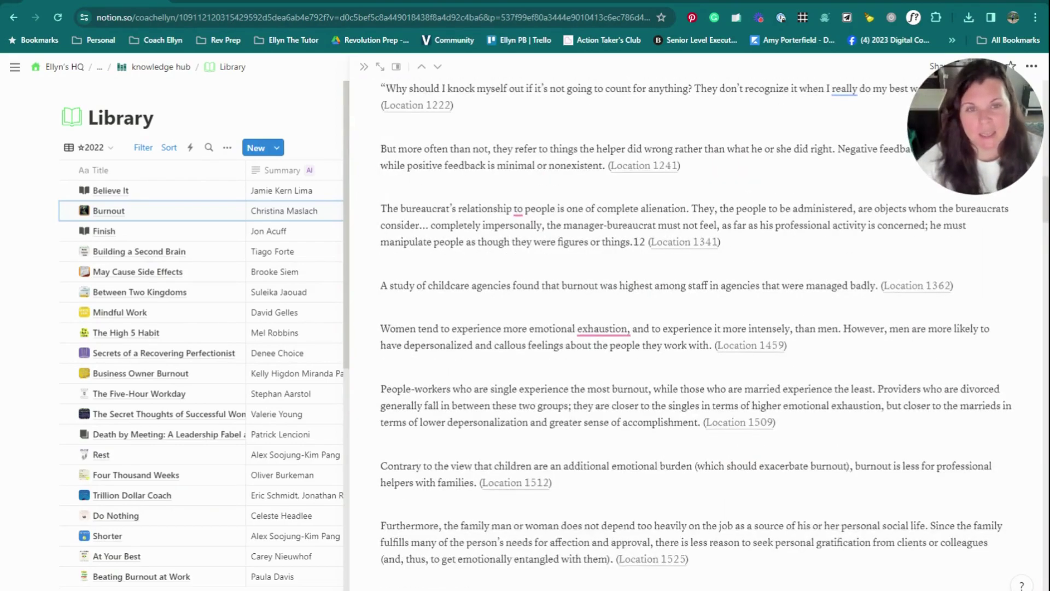
scroll(642, 238, "up", 10)
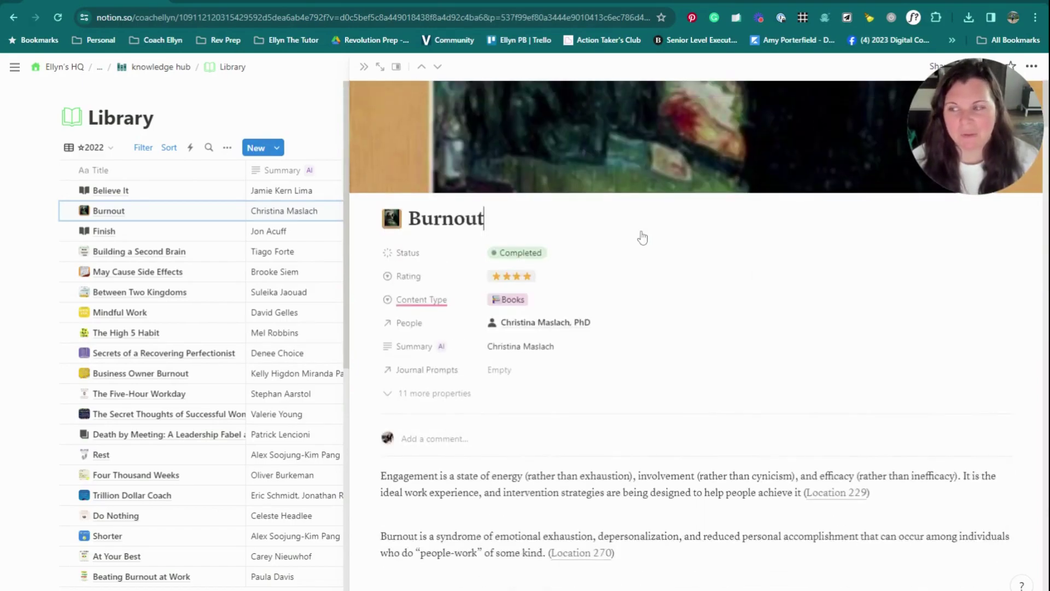
scroll(643, 329, "down", 3)
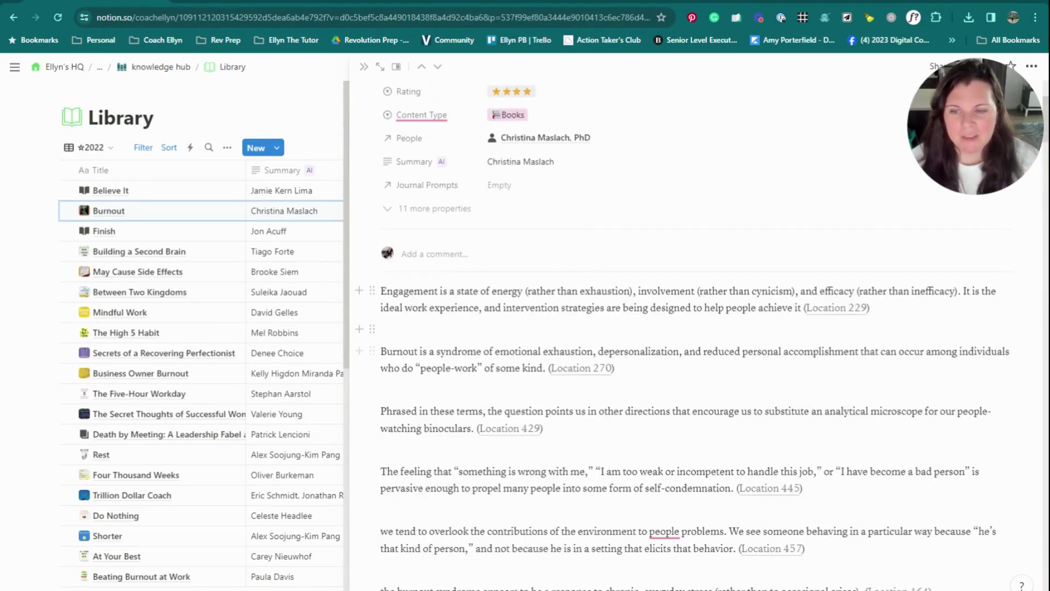
scroll(694, 336, "down", 2)
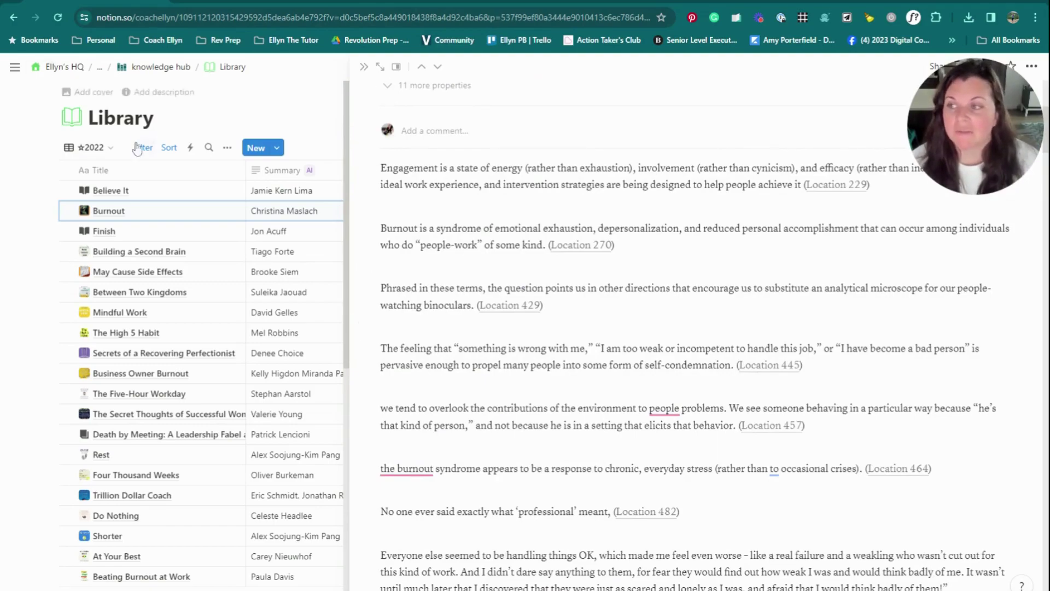
- Close Burnout, switch to ☆2023, and read The Stress Prescription notes in side peek
left_click(364, 66)
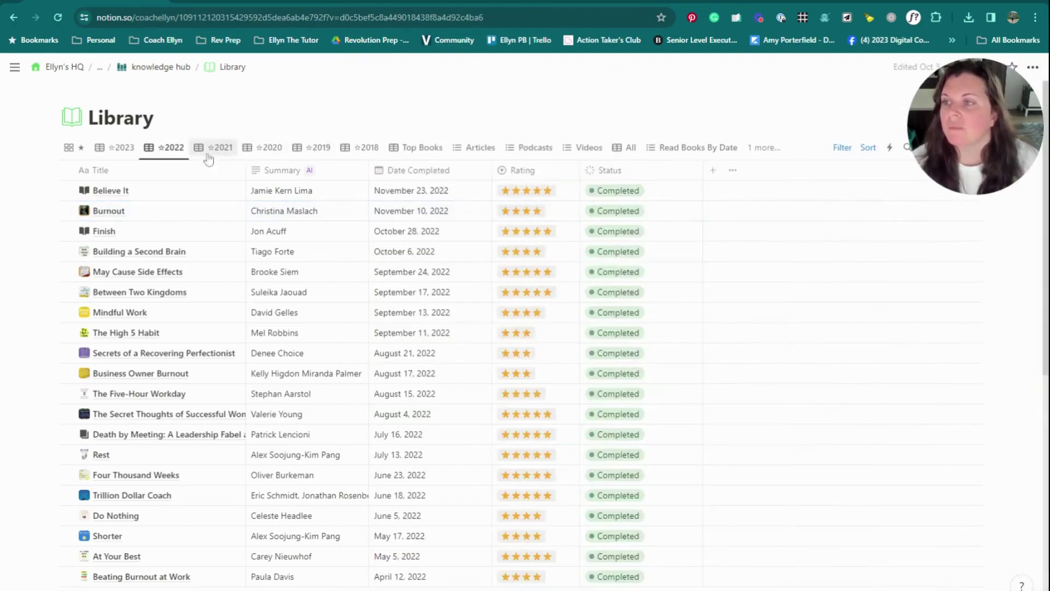
left_click(116, 147)
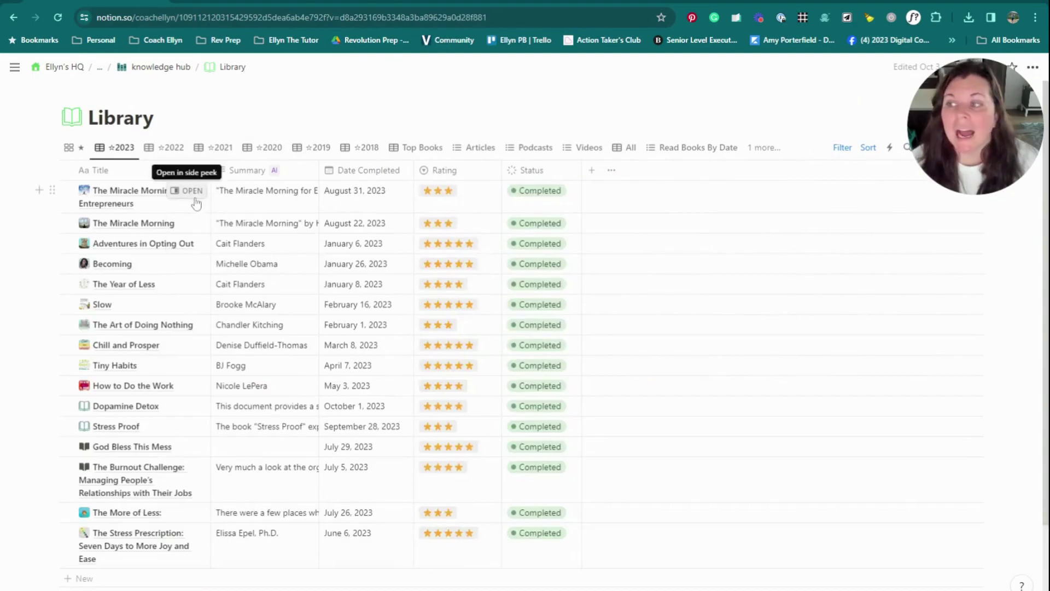
left_click(188, 533)
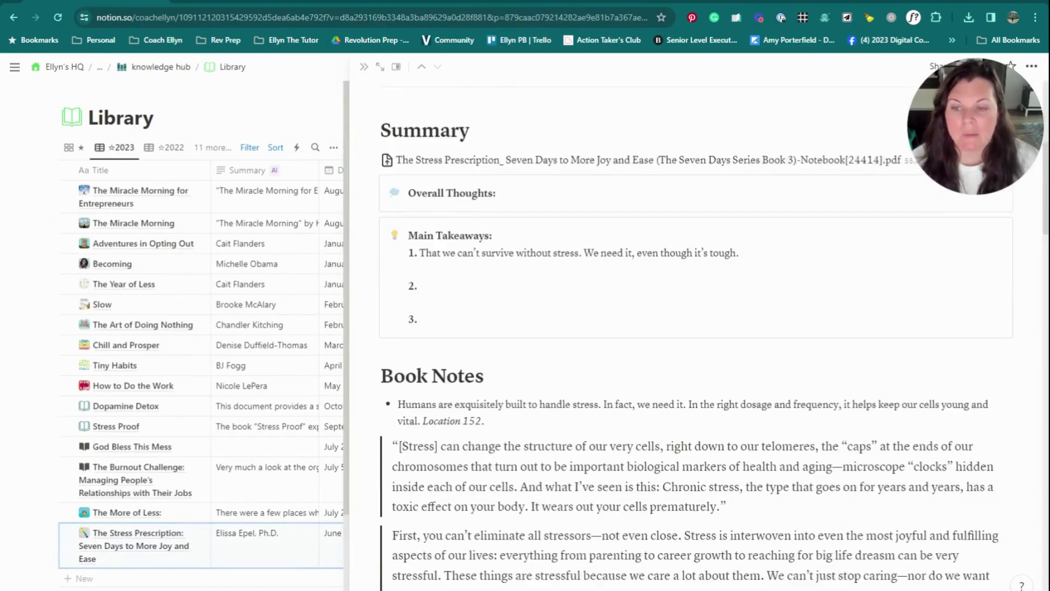
scroll(689, 344, "down", 8)
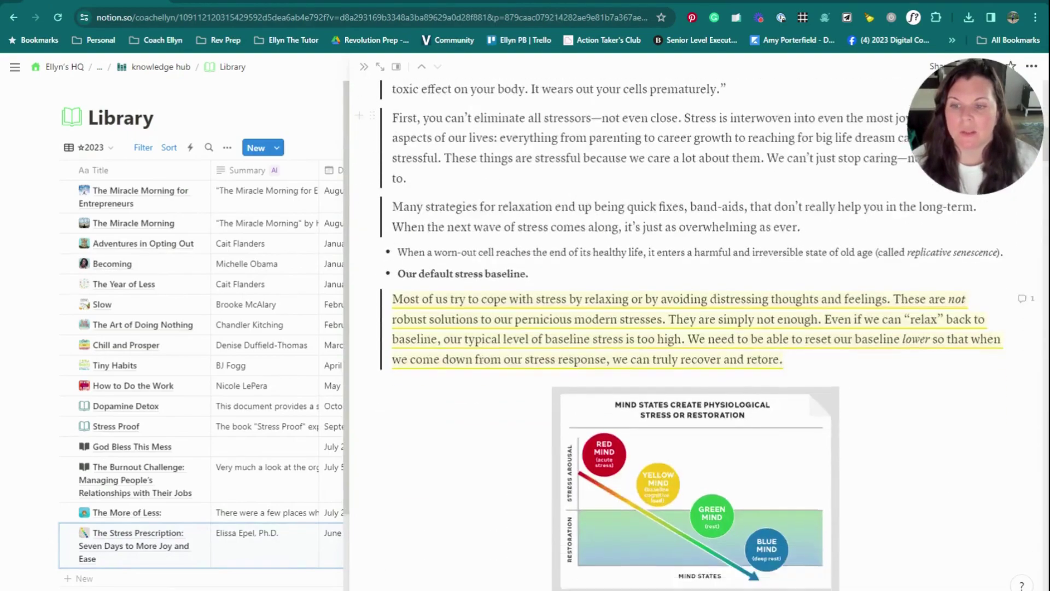
scroll(811, 333, "down", 4)
scroll(750, 235, "down", 5)
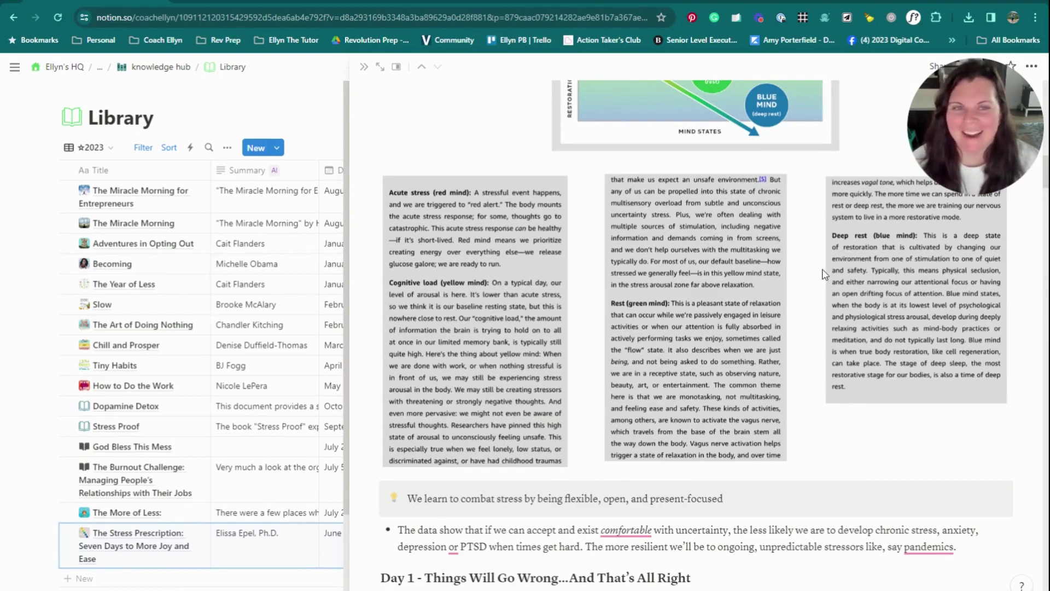
key("Escape")
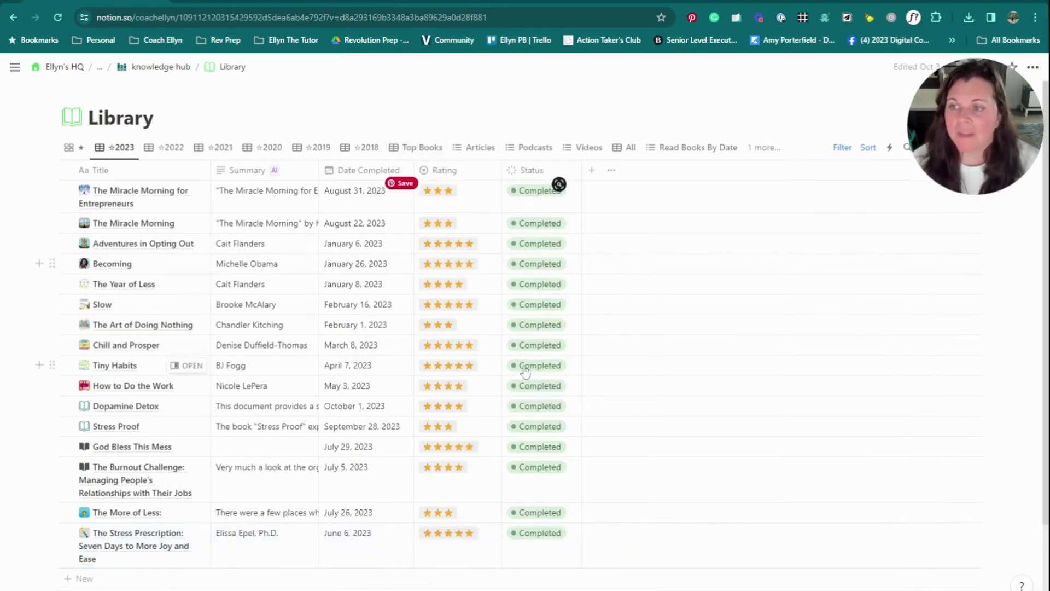
left_click(186, 512)
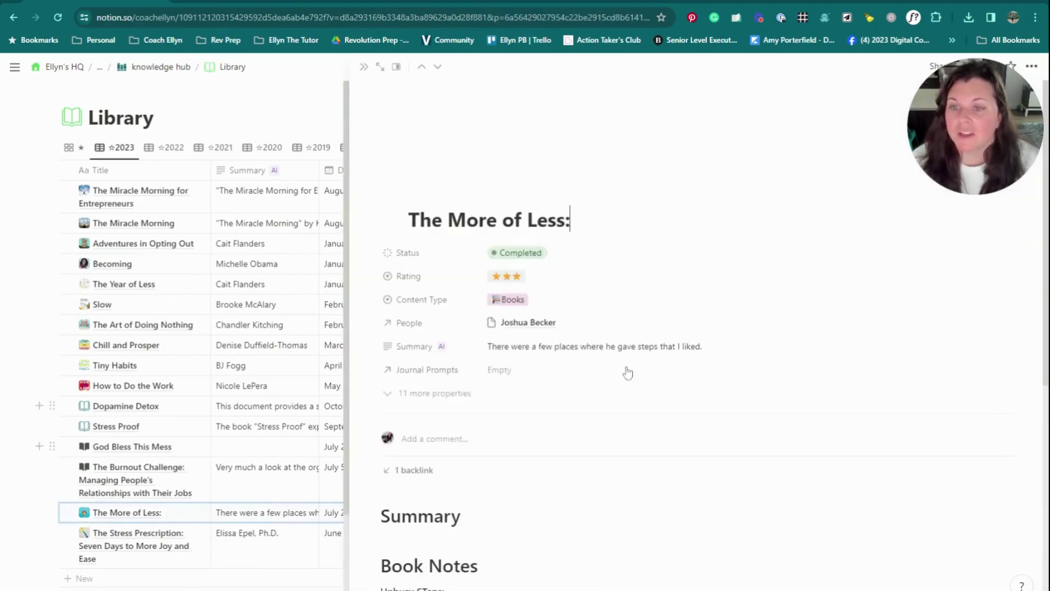
scroll(627, 369, "down", 7)
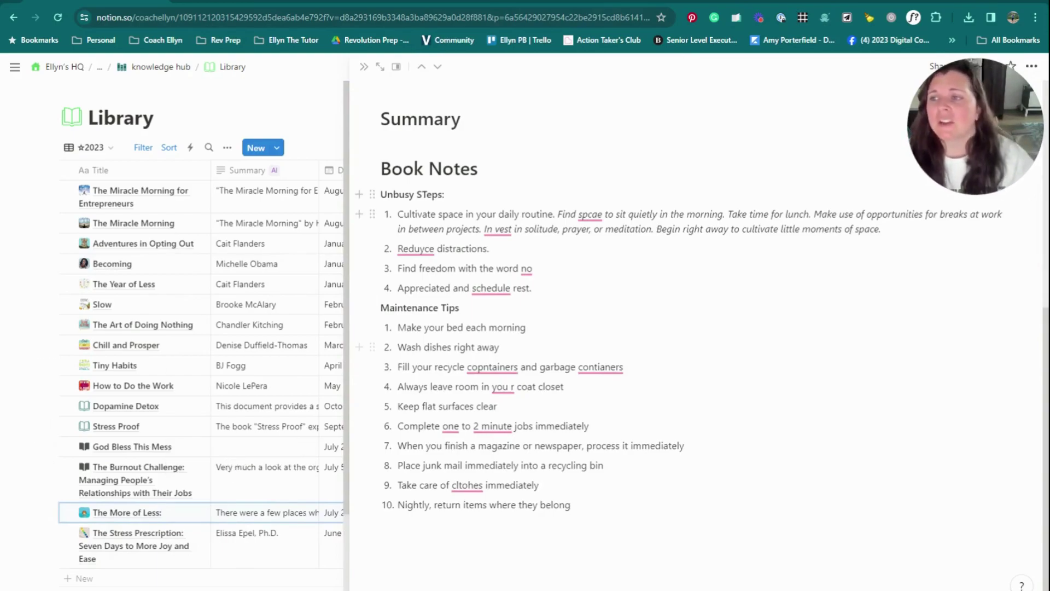
left_click(363, 67)
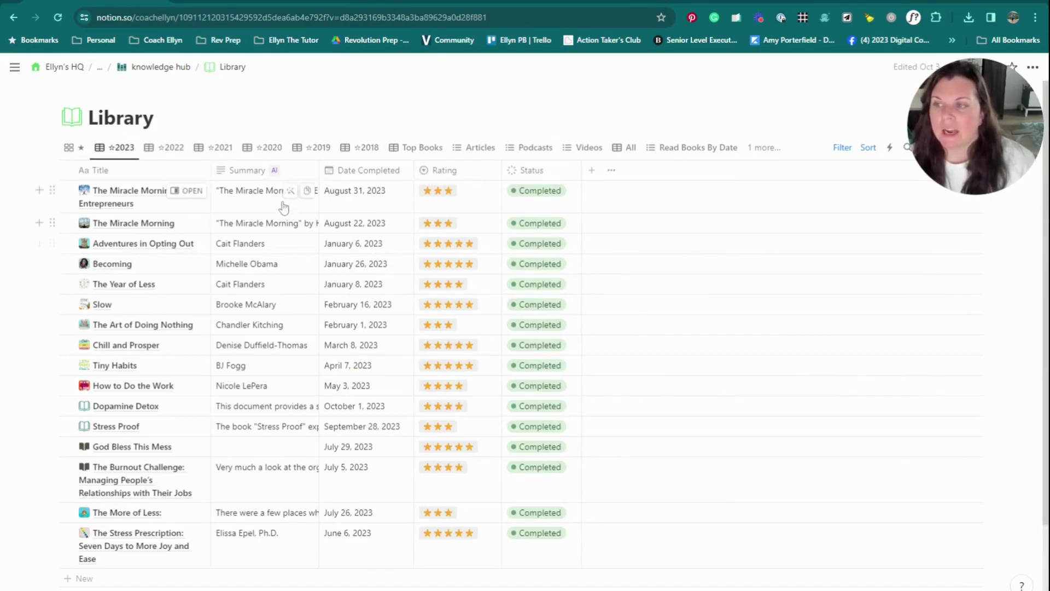
- Turn on text wrapping for the Summary column in the ☆2023 table
left_click(290, 174)
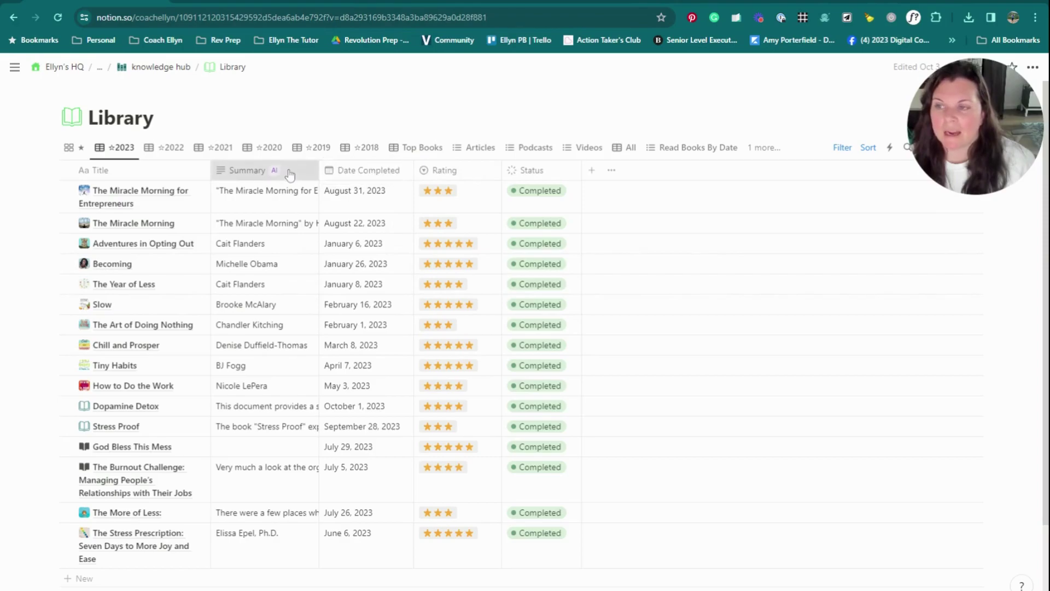
left_click(316, 172)
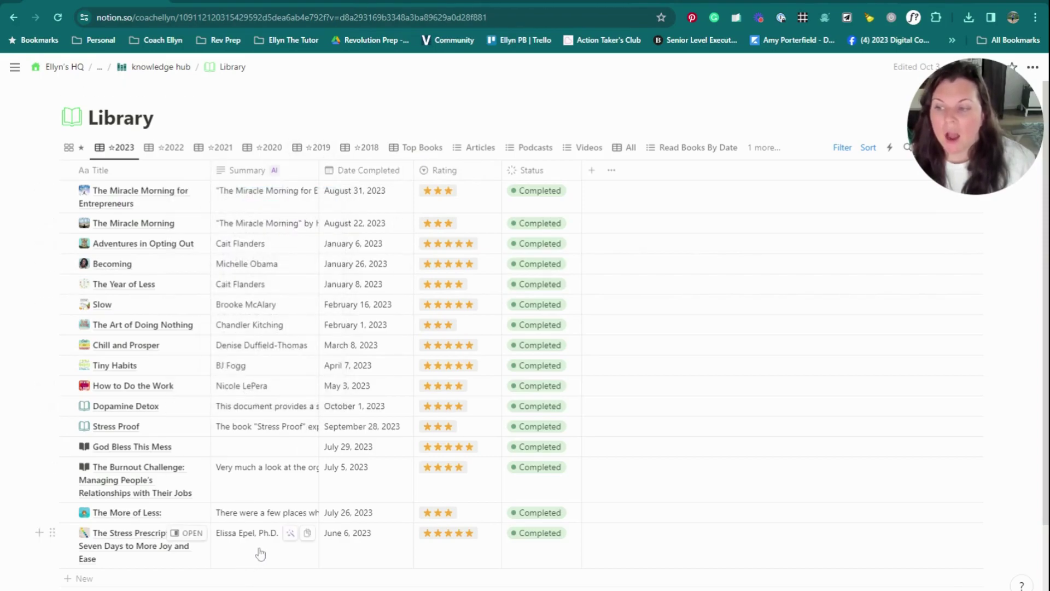
left_click(272, 518)
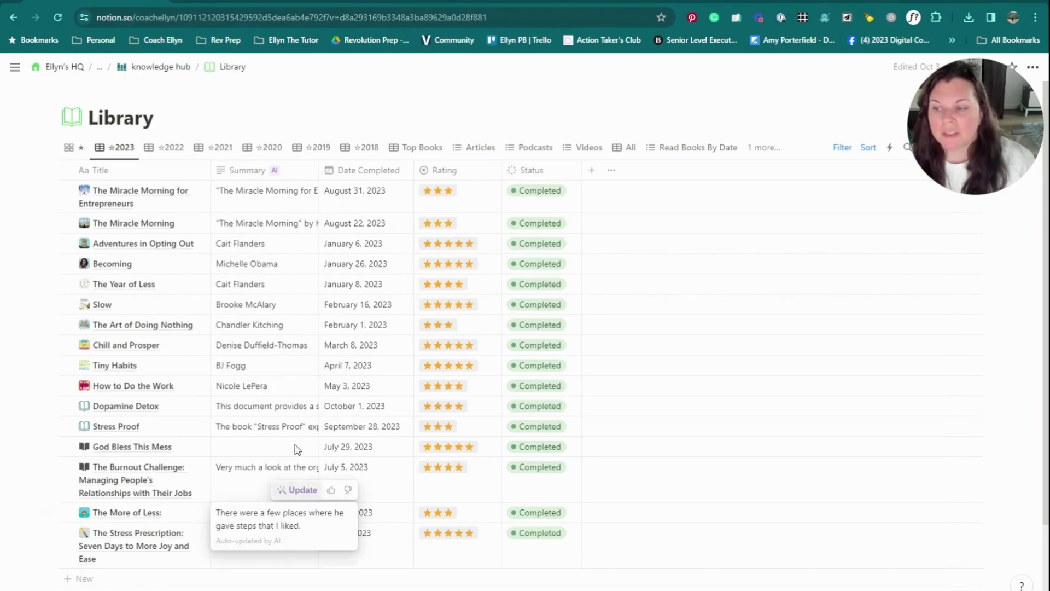
left_click(298, 171)
left_click(324, 396)
left_click(387, 259)
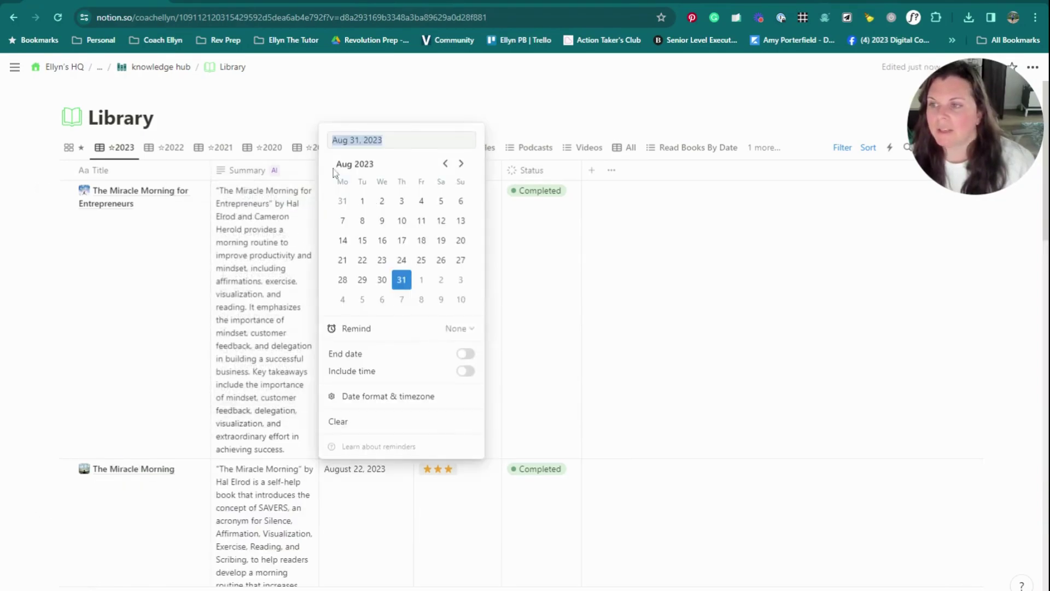
key("Escape")
- Widen the Summary column, preview The Miracle Morning's summary, and return to ☆2022
left_click_drag(320, 170, 638, 202)
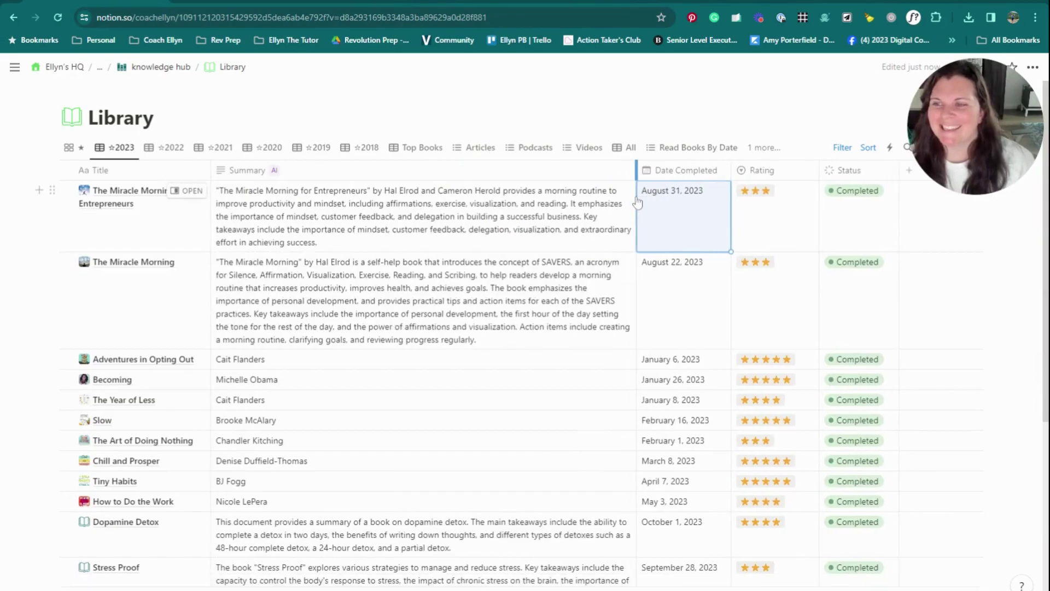
left_click(607, 268)
key("Escape")
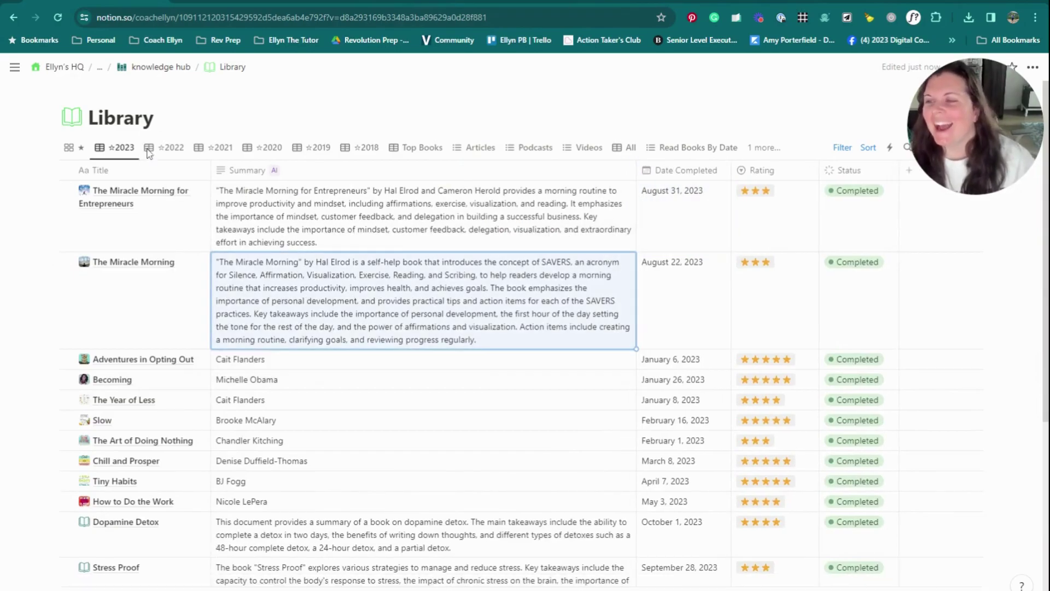
left_click(161, 149)
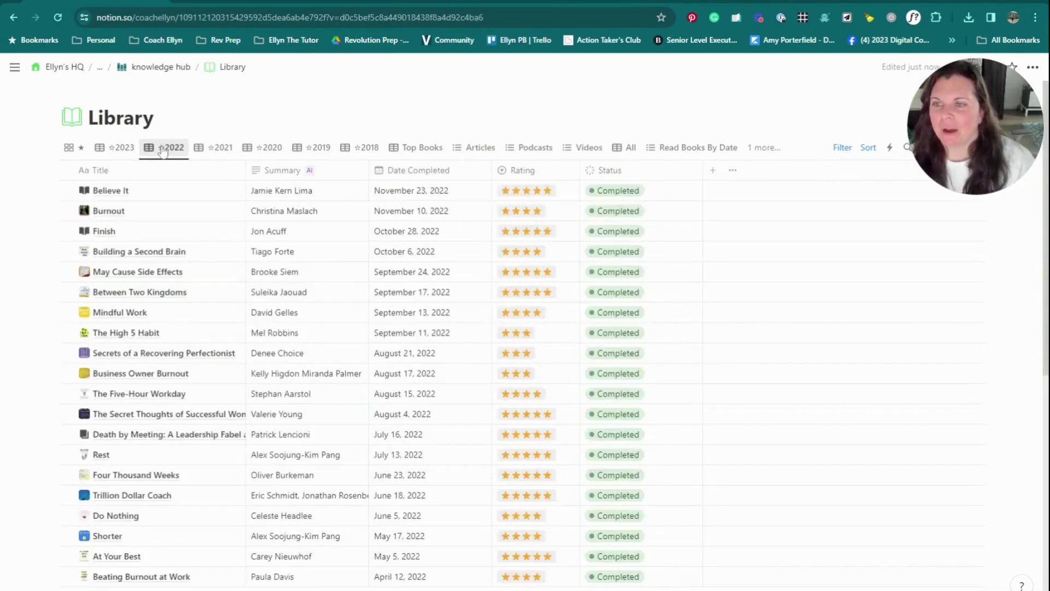
- Flip through the ☆2021, ☆2023 and ☆2022 tables, scrolling each, ending on ☆2021
left_click(219, 147)
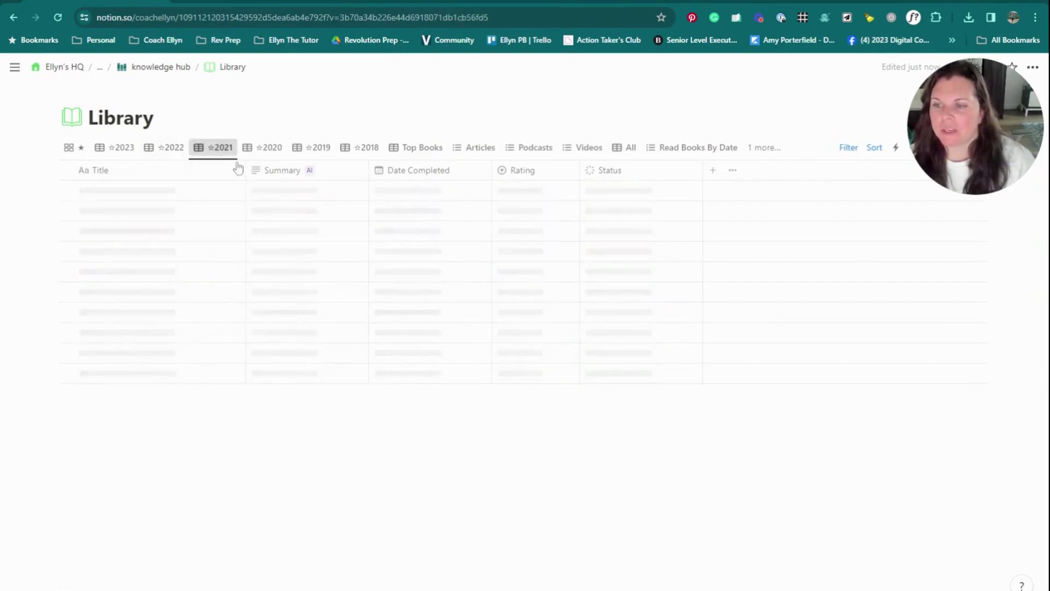
left_click(114, 147)
scroll(388, 303, "down", 5)
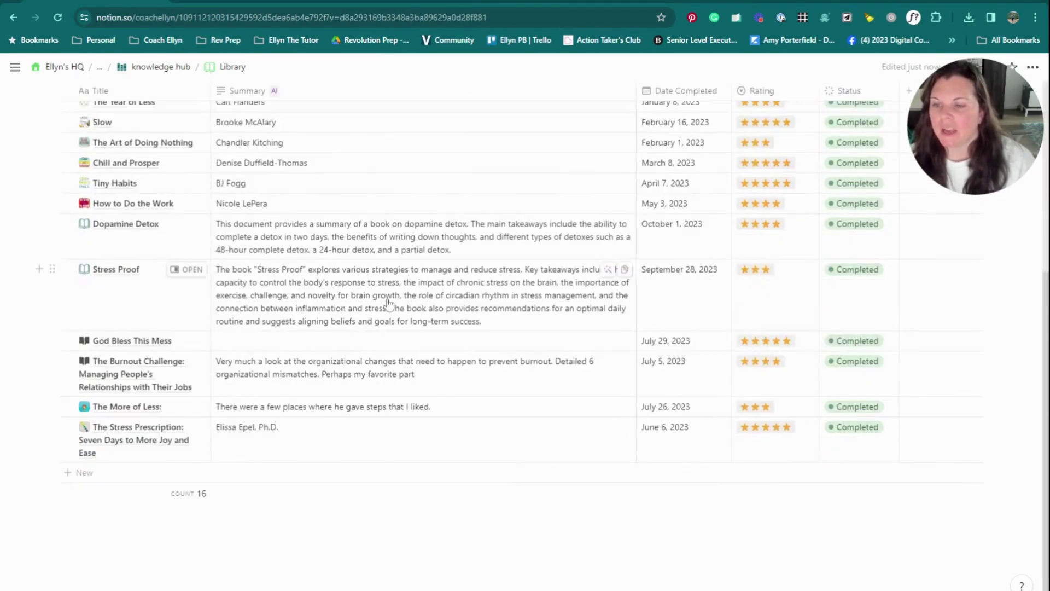
scroll(192, 482, "up", 5)
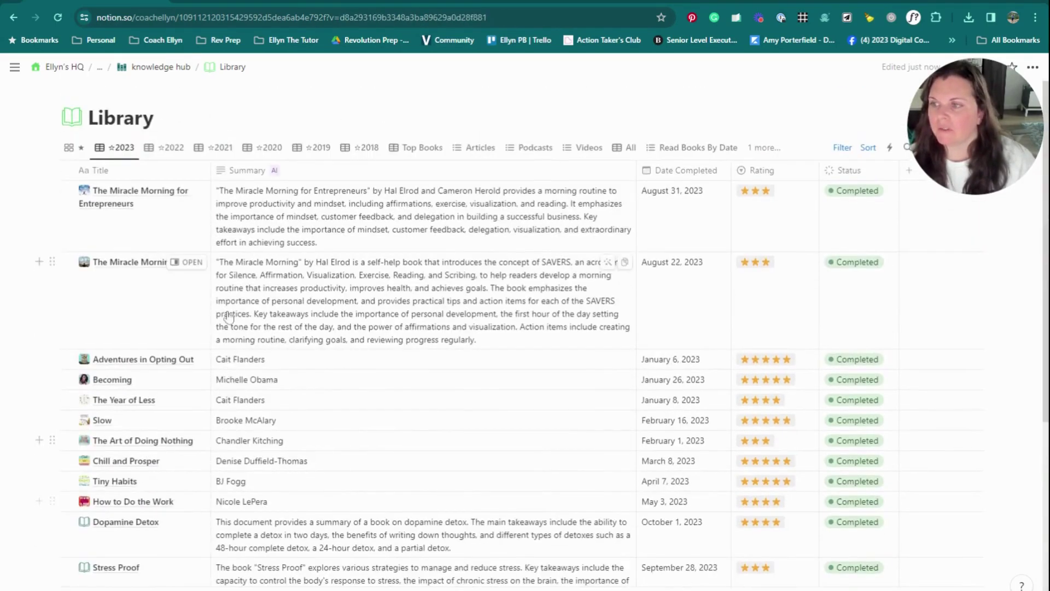
left_click(173, 148)
scroll(328, 353, "down", 10)
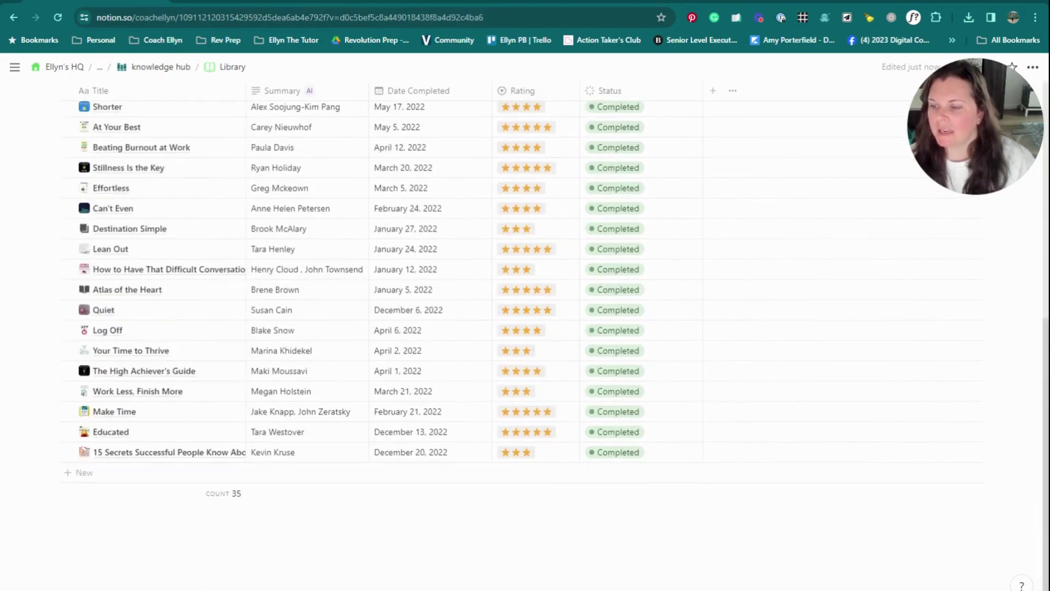
scroll(310, 334, "up", 10)
left_click(217, 147)
scroll(350, 329, "down", 10)
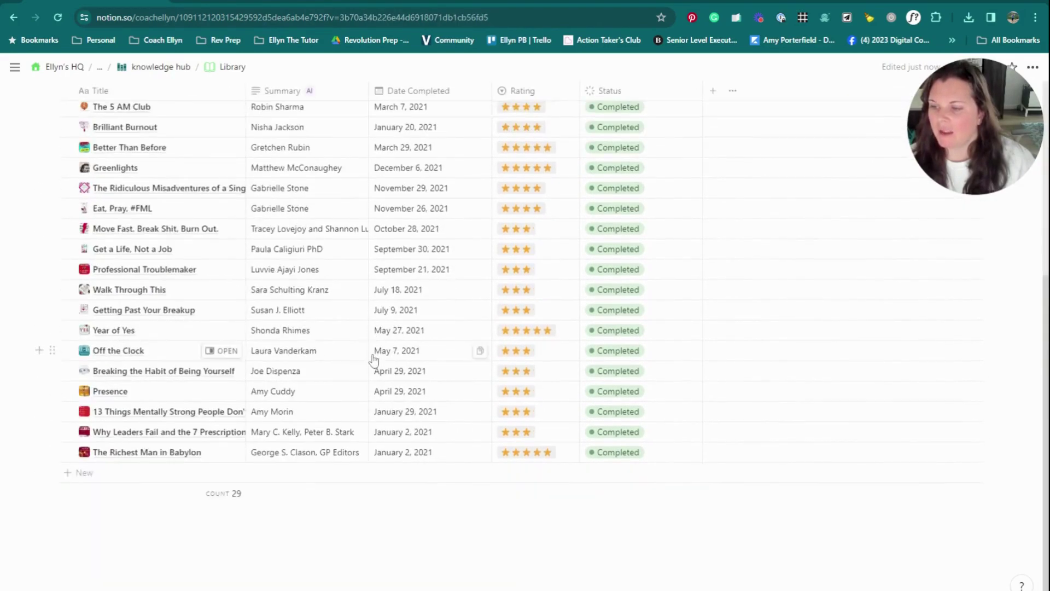
scroll(213, 492, "up", 10)
- Scroll through the ☆2020, ☆2019 and ☆2018 book tables in turn
left_click(265, 147)
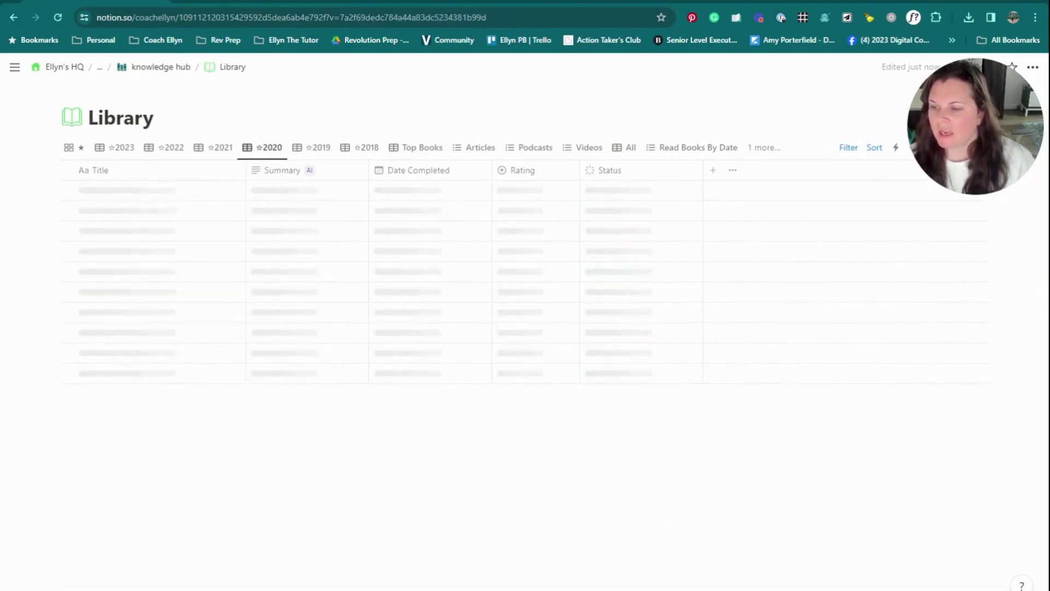
scroll(339, 361, "down", 10)
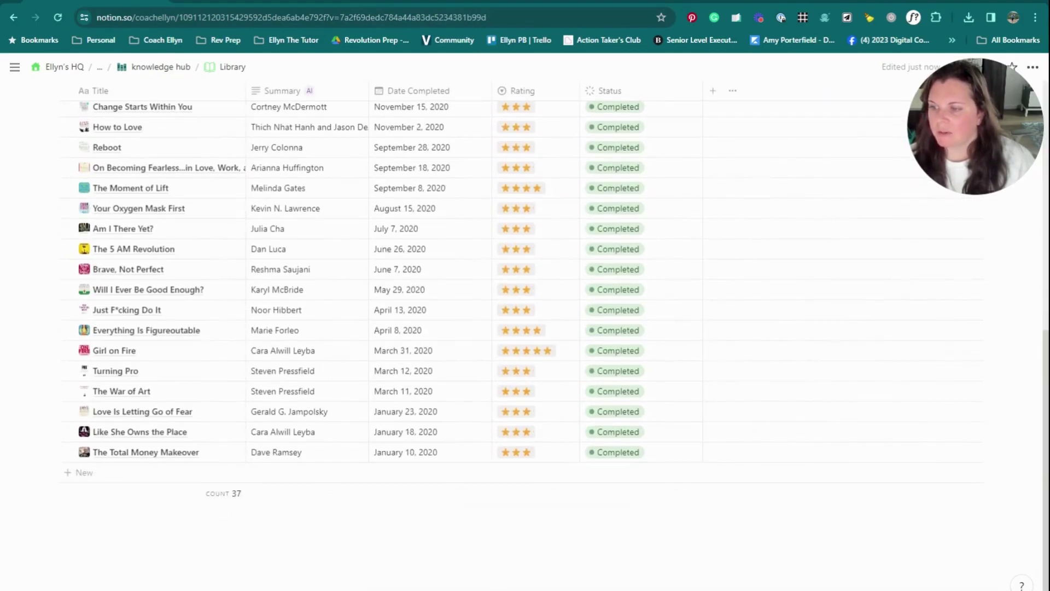
scroll(323, 175, "up", 5)
scroll(323, 175, "up", 3)
left_click(314, 146)
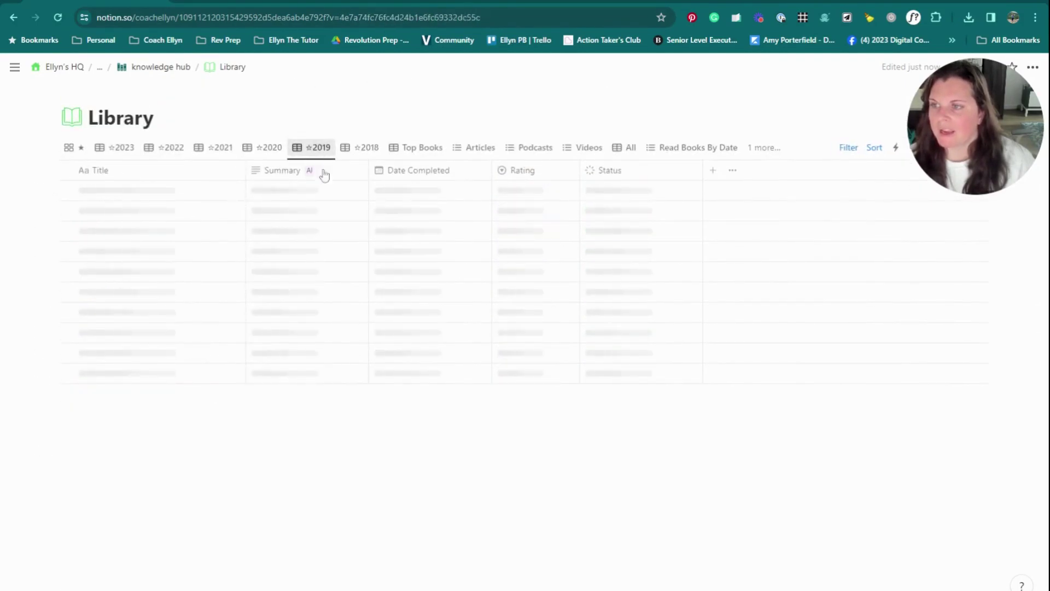
scroll(332, 261, "down", 10)
scroll(332, 261, "down", 10)
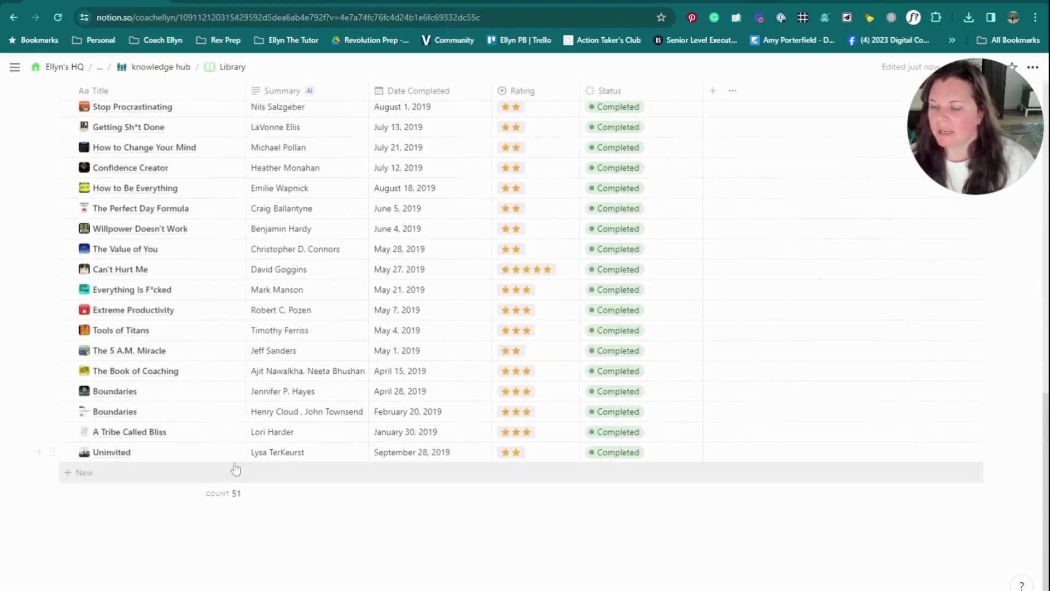
scroll(259, 488, "up", 15)
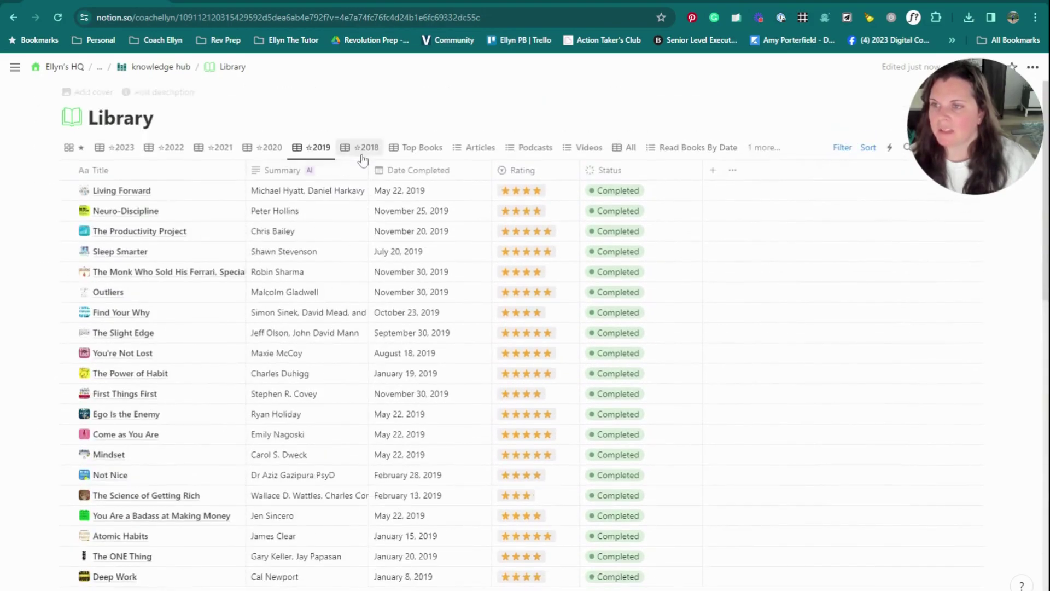
left_click(363, 148)
scroll(339, 298, "down", 10)
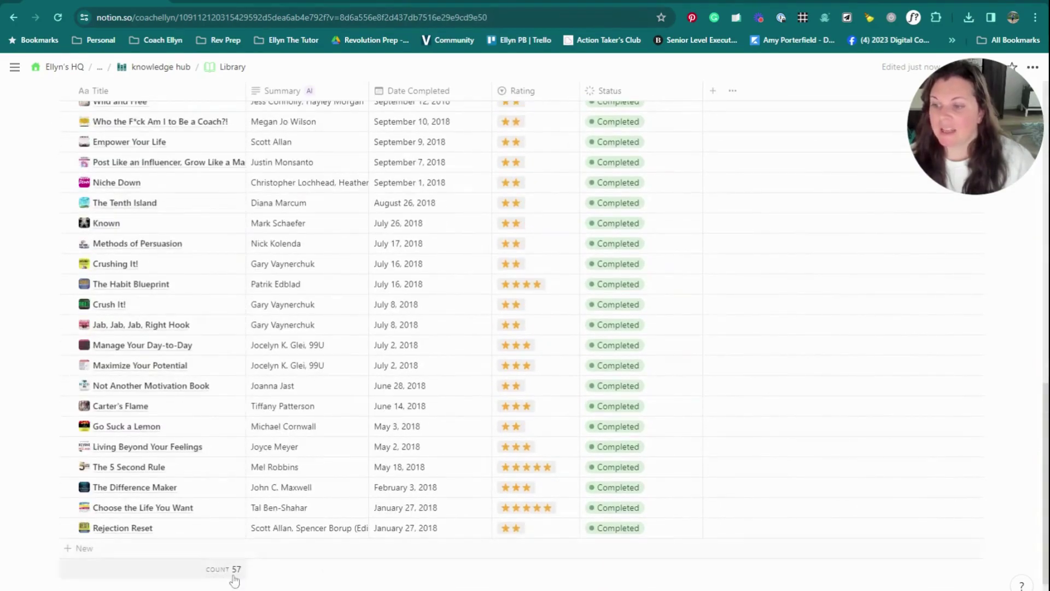
scroll(281, 479, "up", 2)
scroll(281, 479, "up", 10)
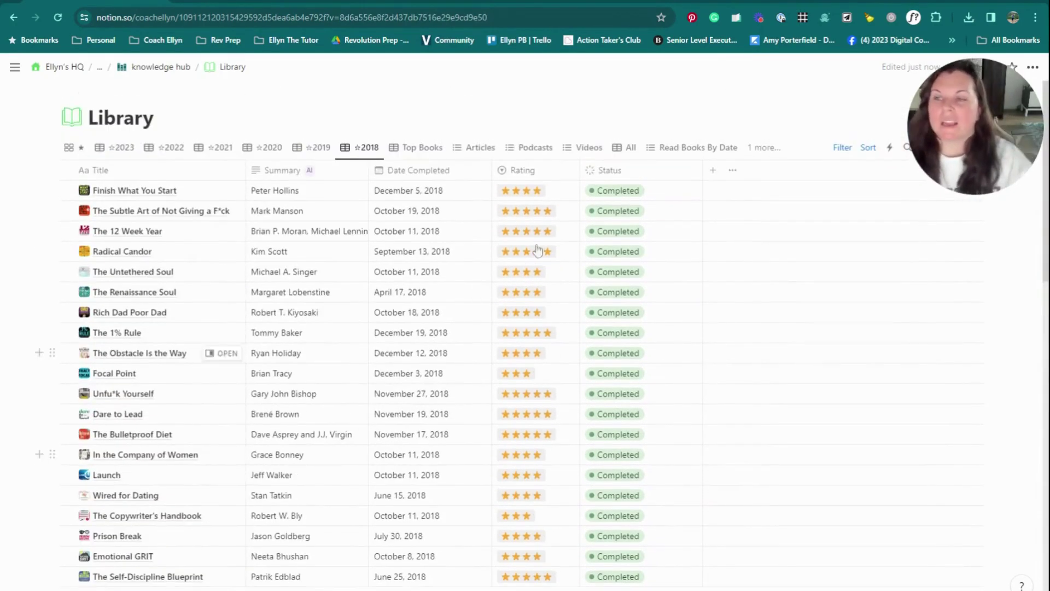
- Browse the Top Books, Articles, Podcasts and Videos views, hiding the sorts and filters bar
left_click(424, 148)
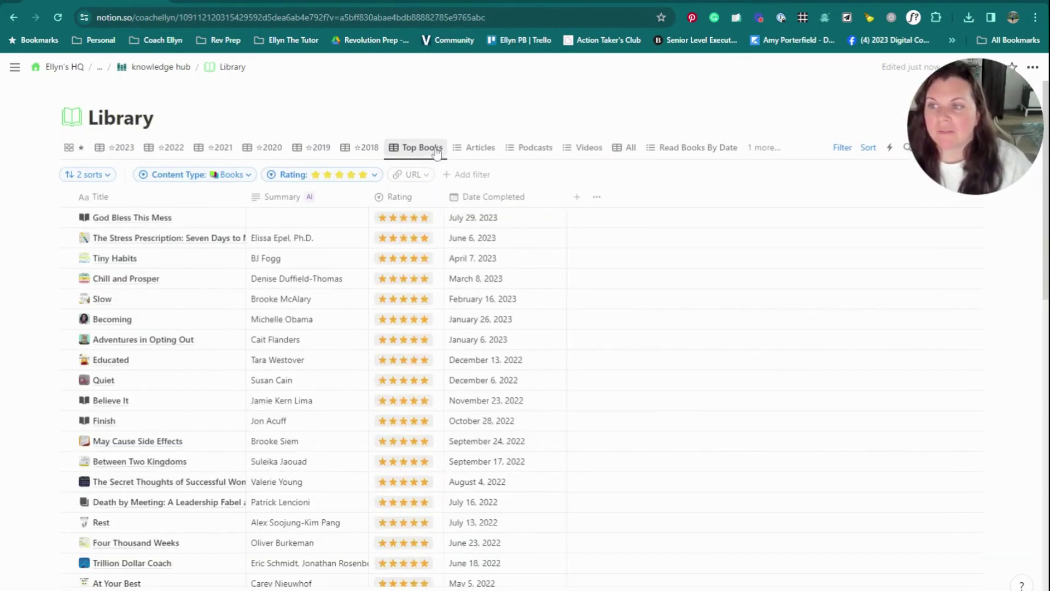
left_click(839, 150)
left_click(470, 155)
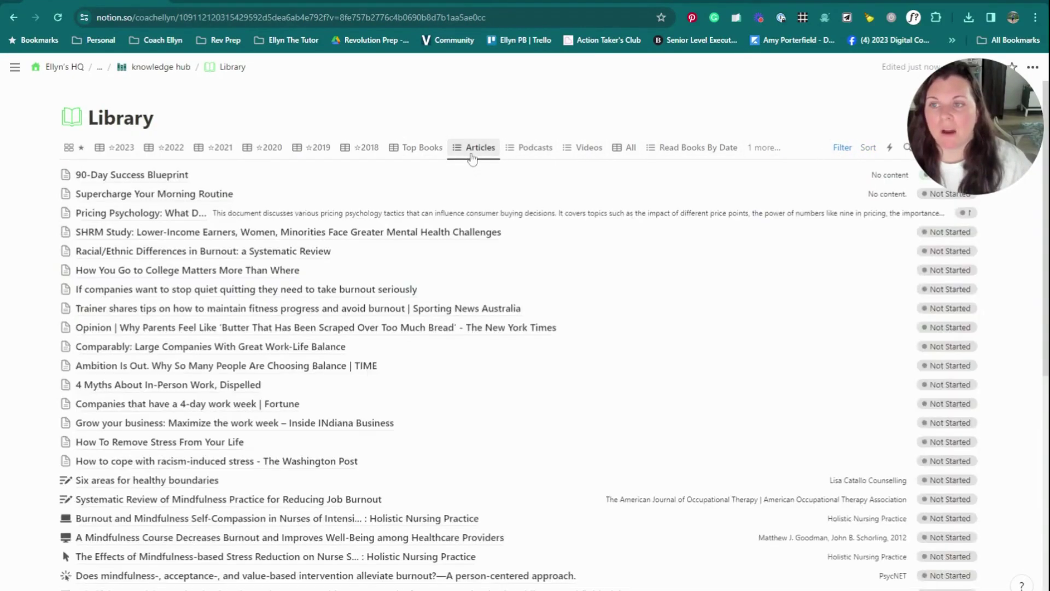
left_click(518, 154)
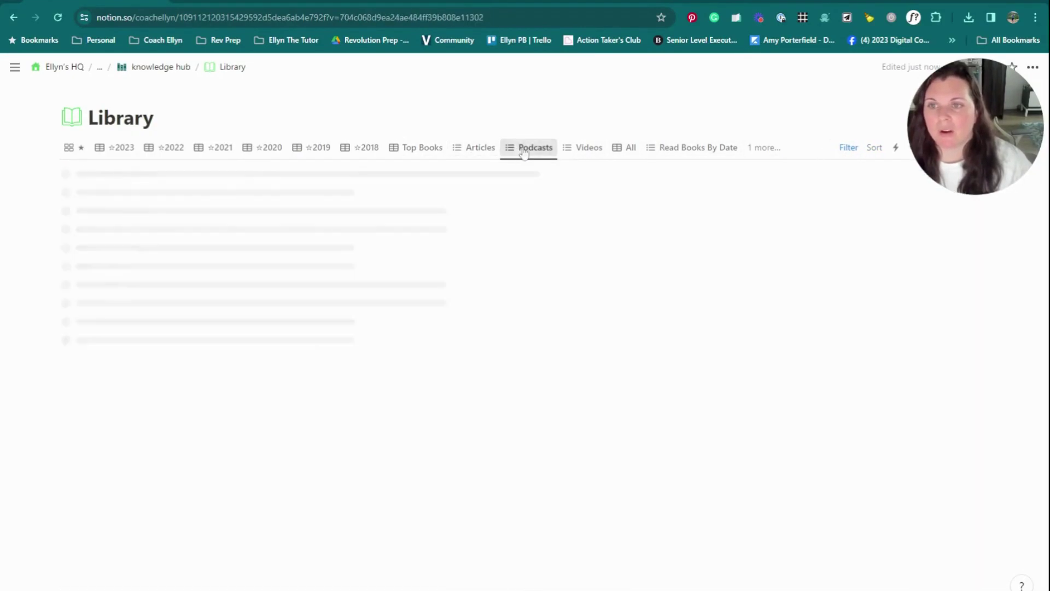
left_click(578, 152)
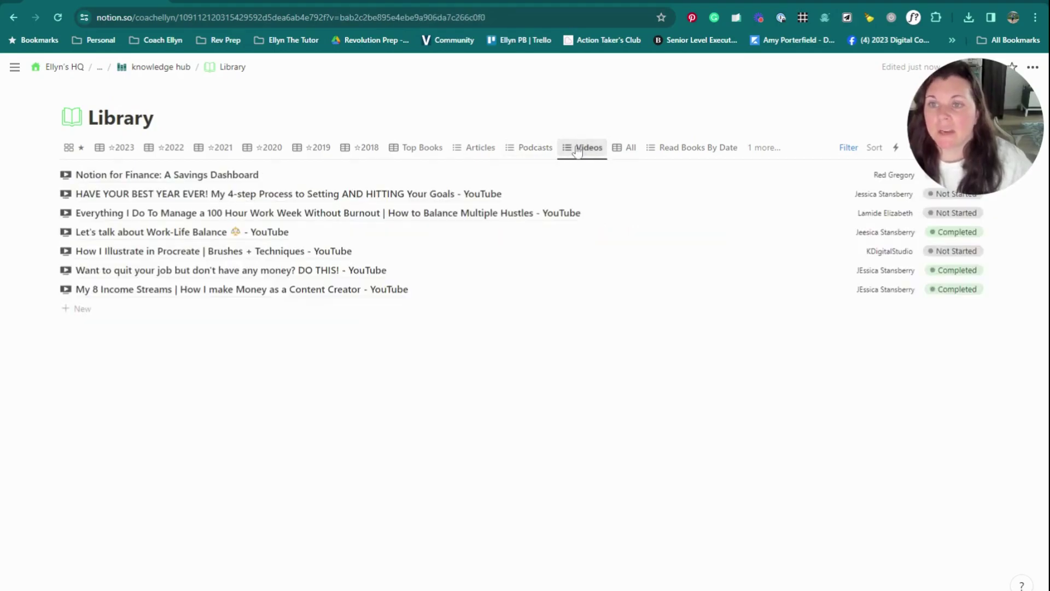
- Switch to Read Books By Date and glance at the full list of Library views
left_click(685, 149)
left_click(764, 148)
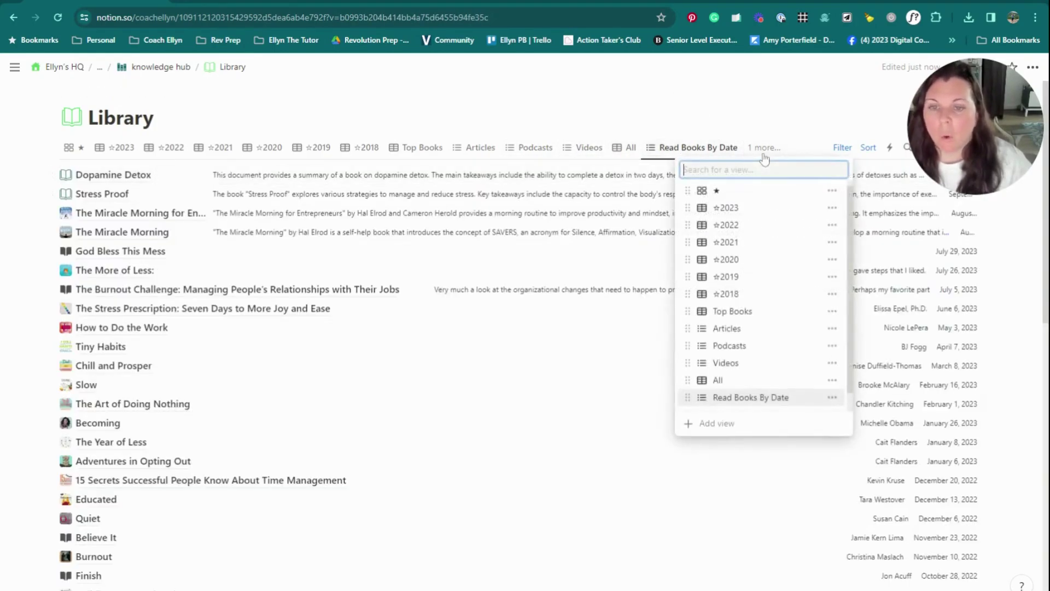
left_click(520, 137)
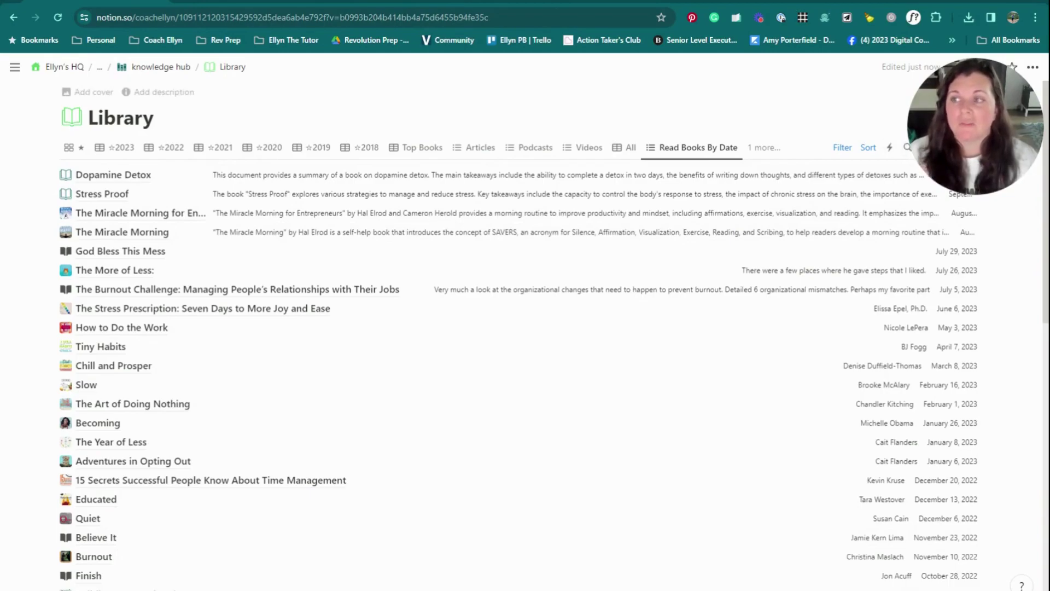
left_click_drag(986, 124, 986, 313)
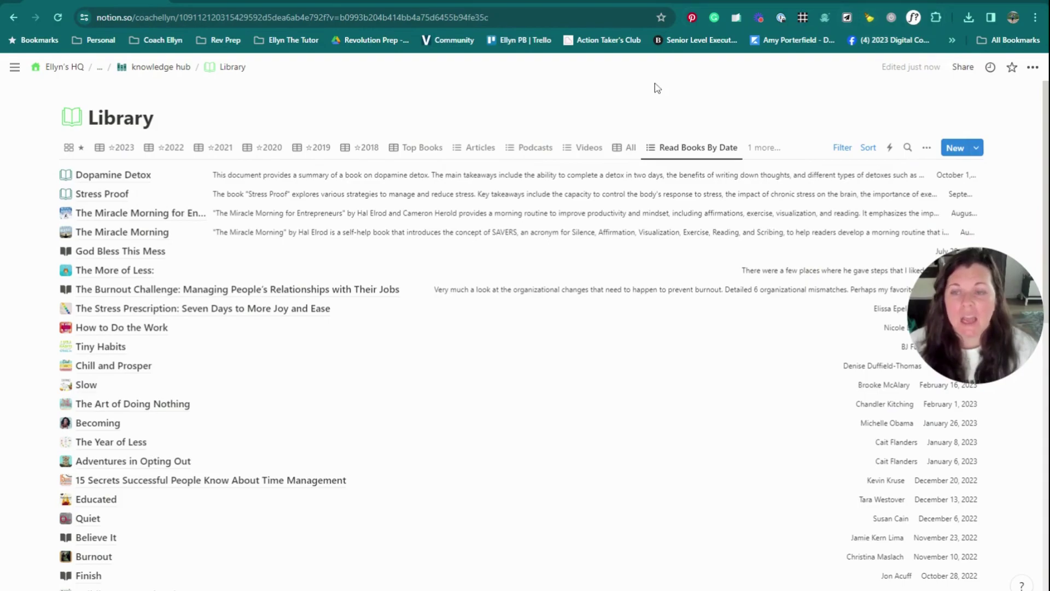
left_click(474, 147)
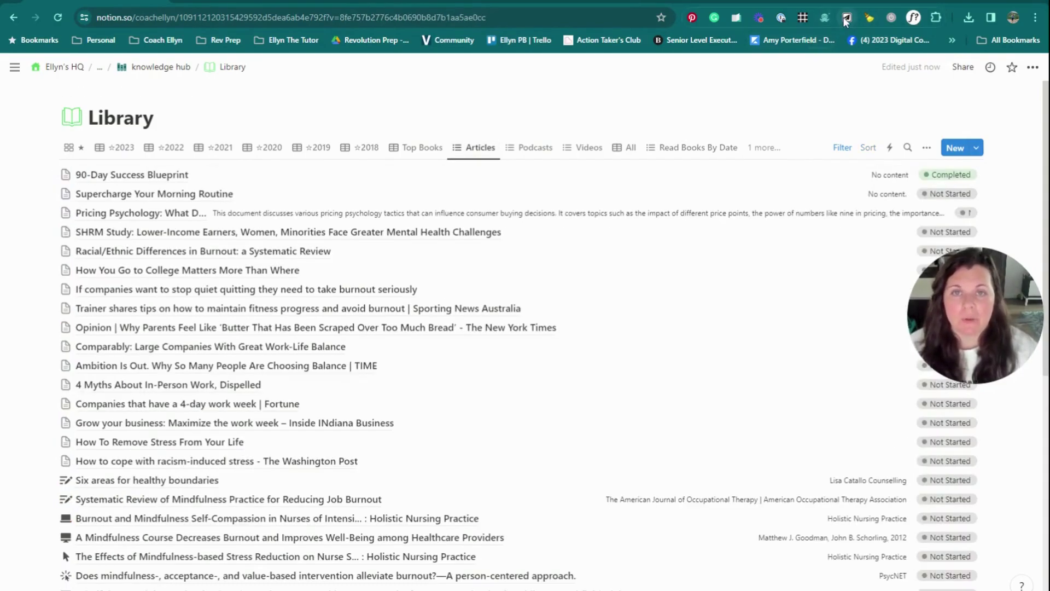
left_click(846, 18)
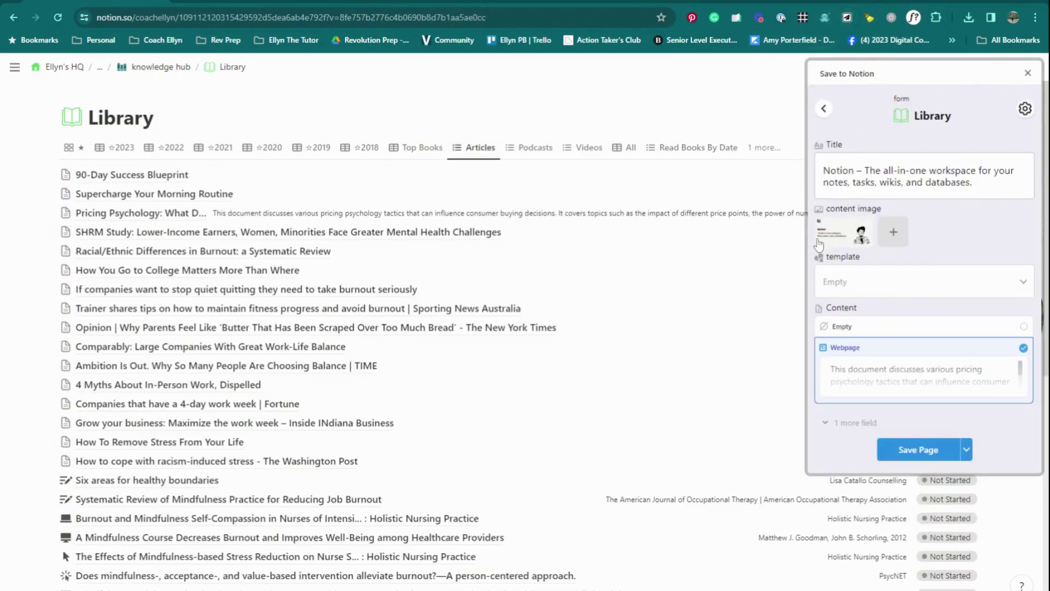
left_click(824, 108)
left_click(919, 139)
left_click(824, 108)
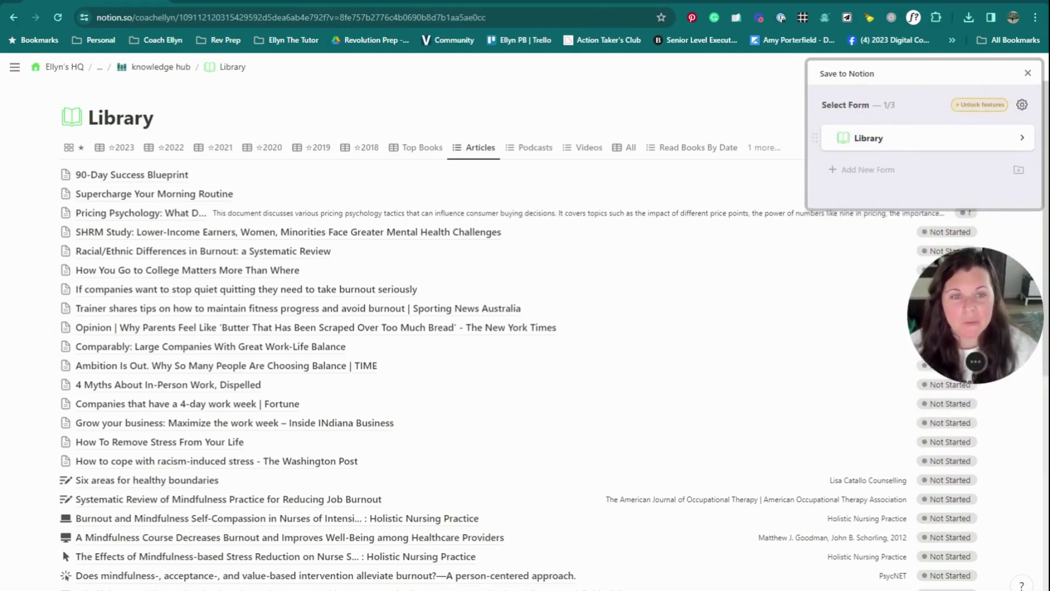
left_click(1027, 73)
left_click_drag(1001, 317, 1002, 120)
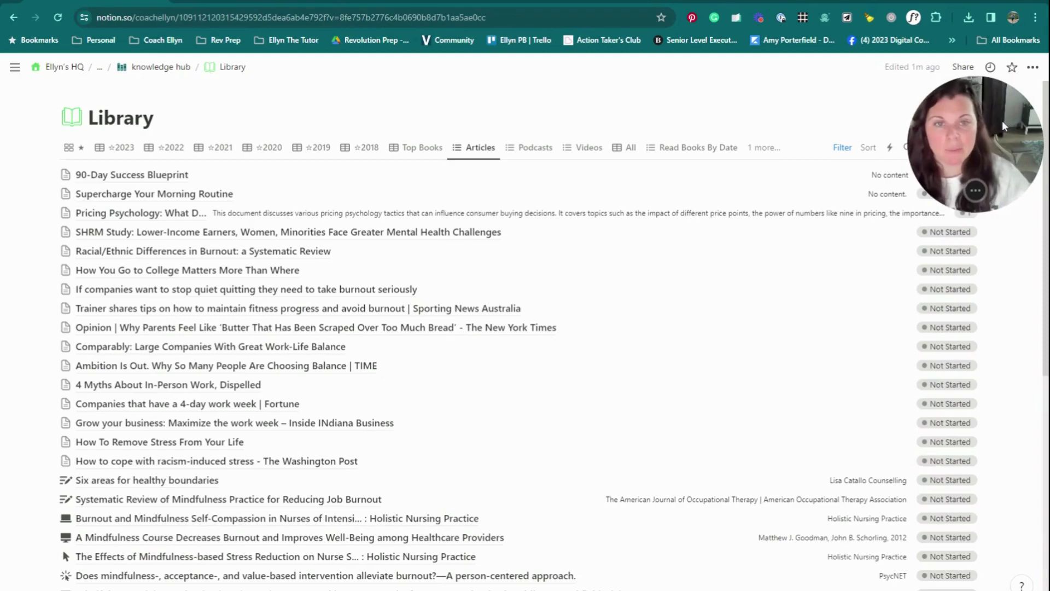
left_click(846, 18)
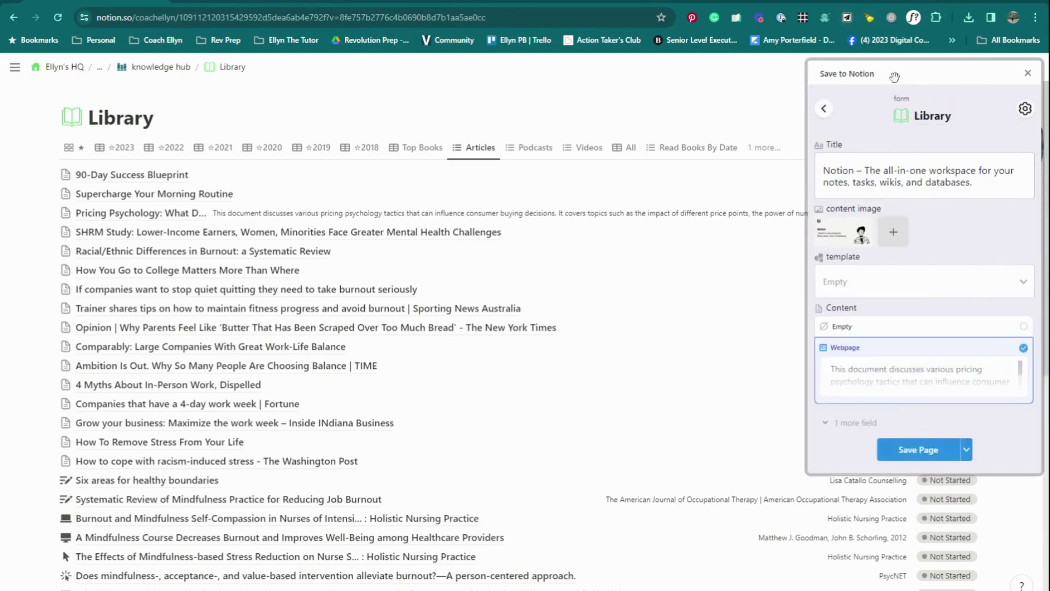
left_click(1028, 73)
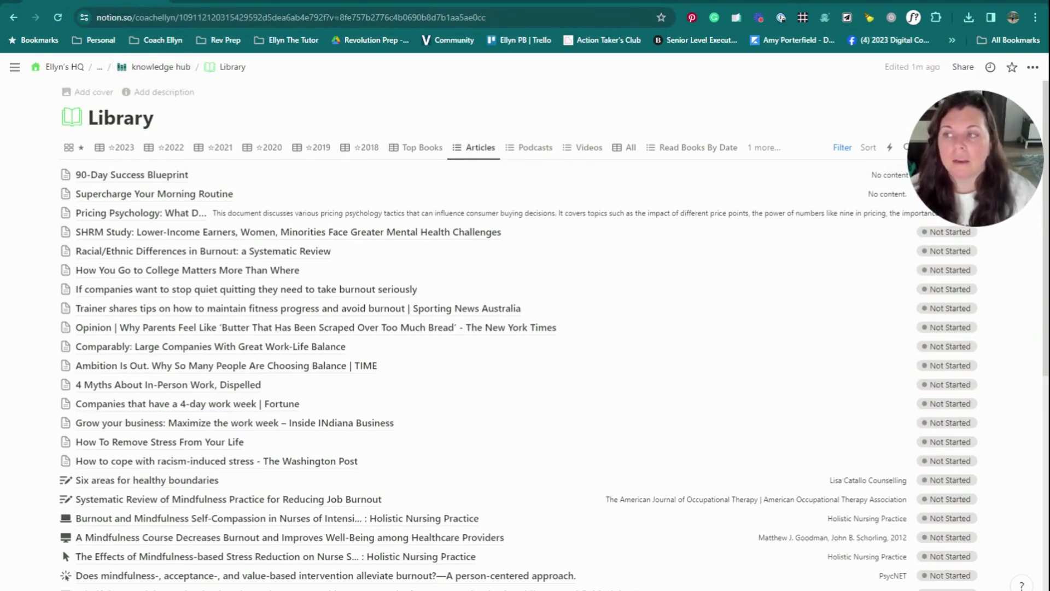
left_click(74, 147)
- Go back to the knowledge hub page and scroll down to its Content Types gallery
left_click(176, 69)
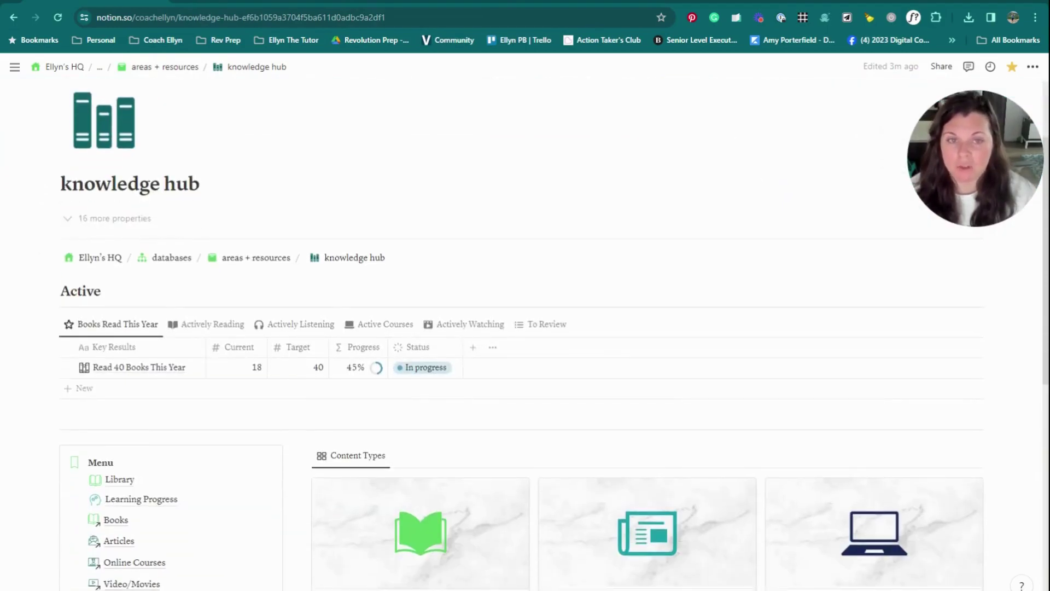
scroll(691, 263, "down", 4)
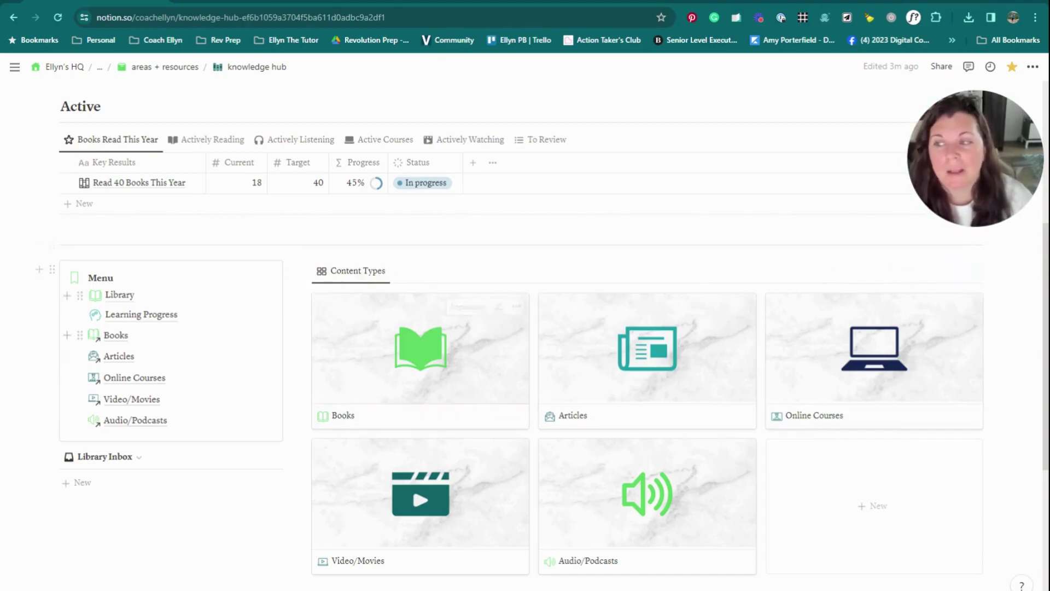
left_click(375, 359)
scroll(584, 269, "down", 15)
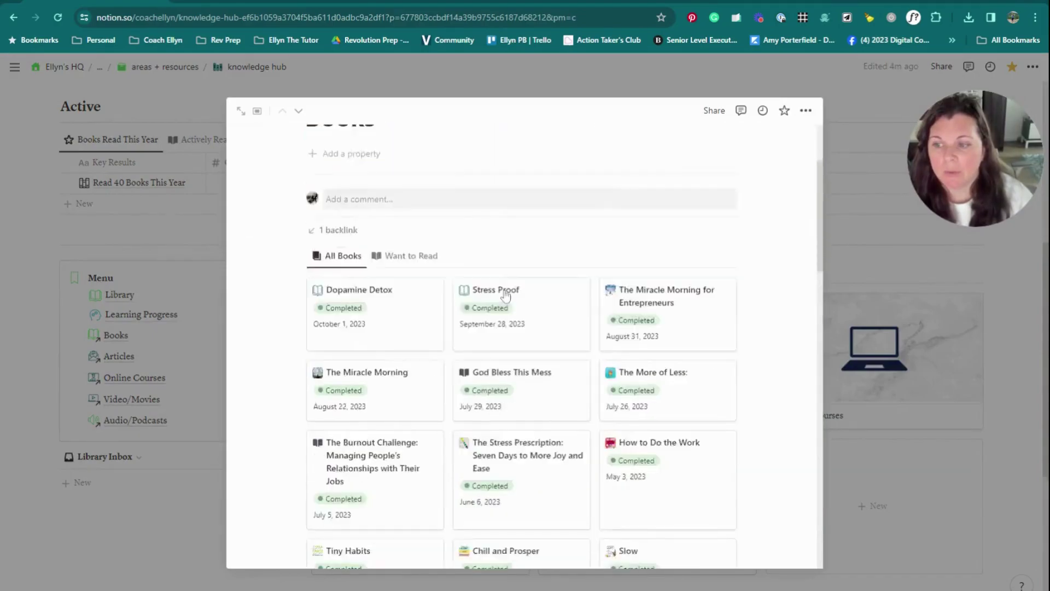
scroll(585, 269, "down", 9)
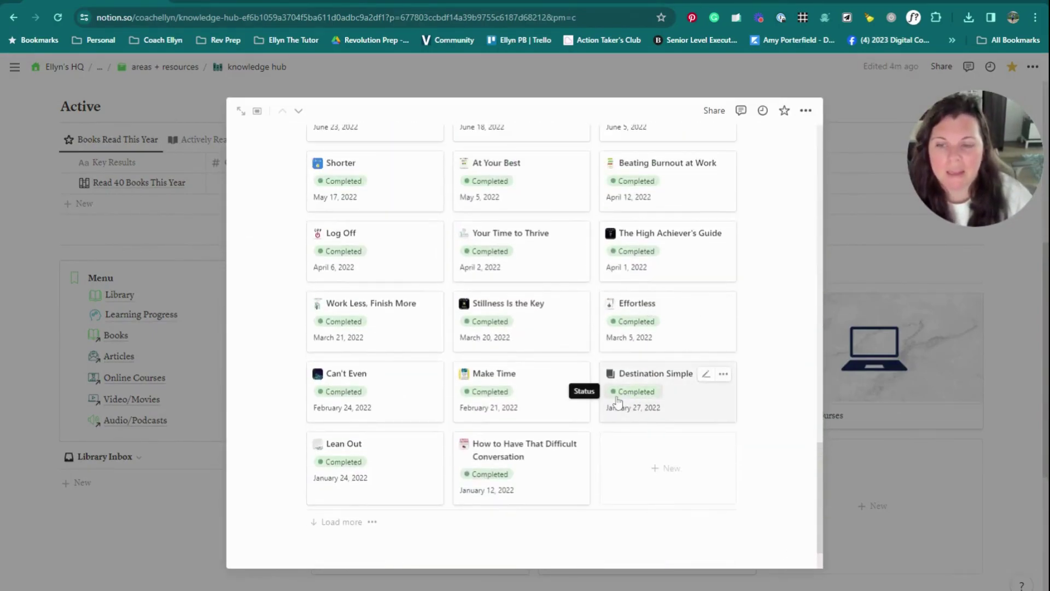
left_click(907, 398)
left_click(638, 374)
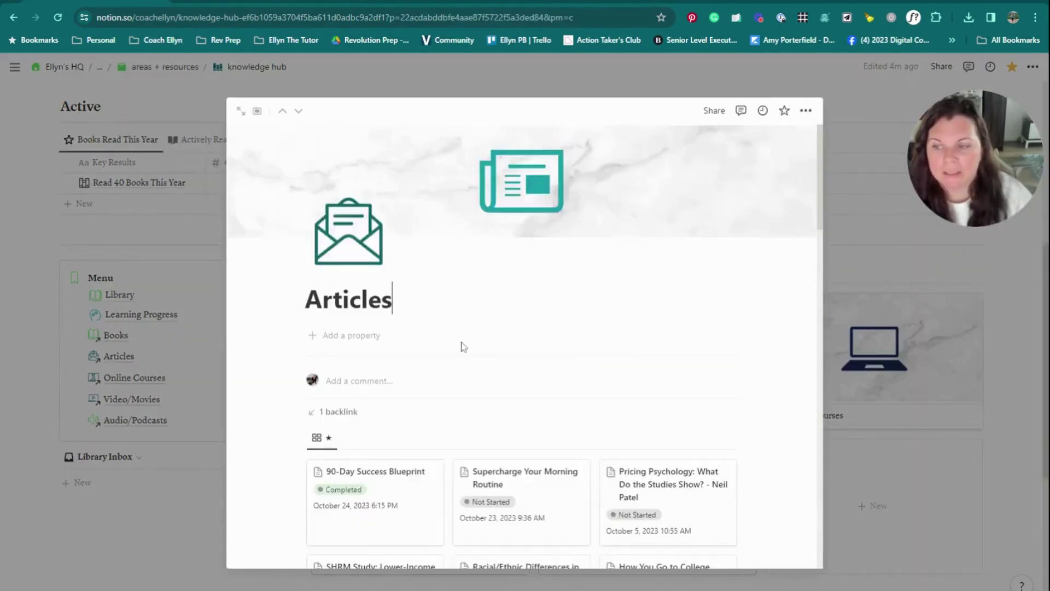
scroll(462, 346, "down", 12)
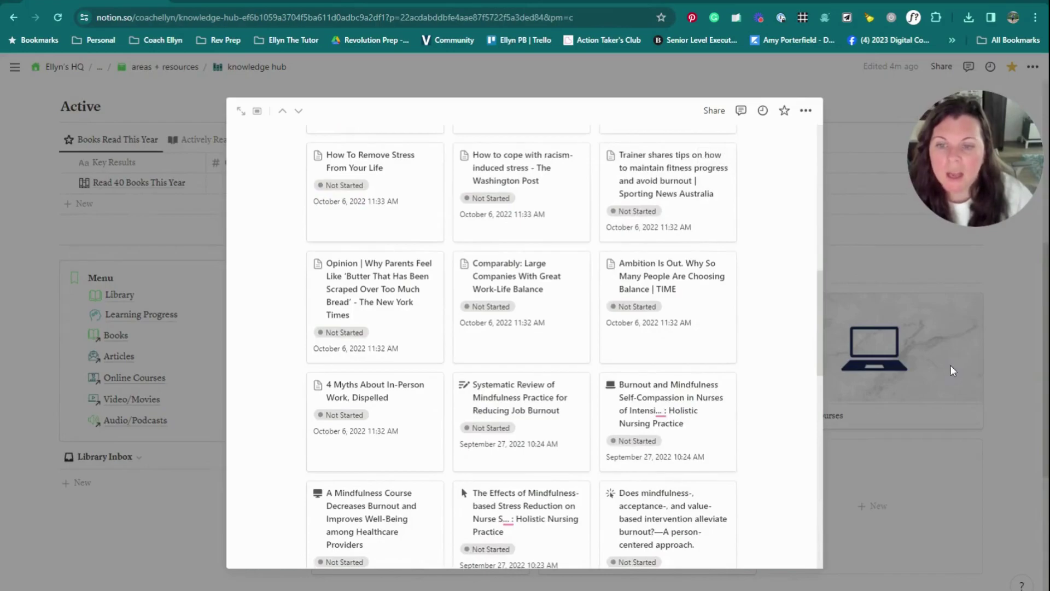
left_click(950, 366)
left_click(821, 361)
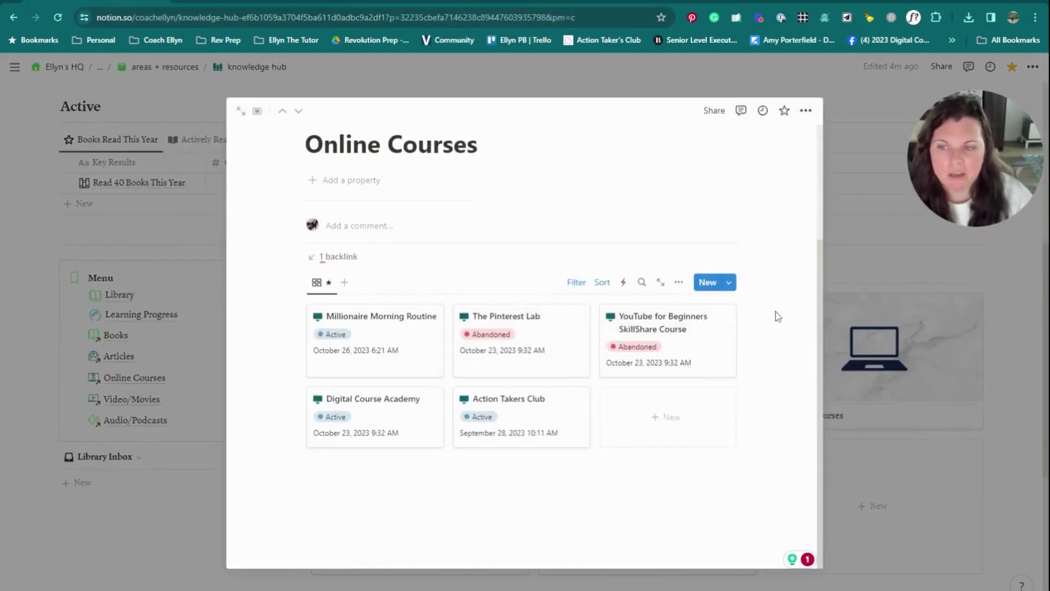
left_click(887, 320)
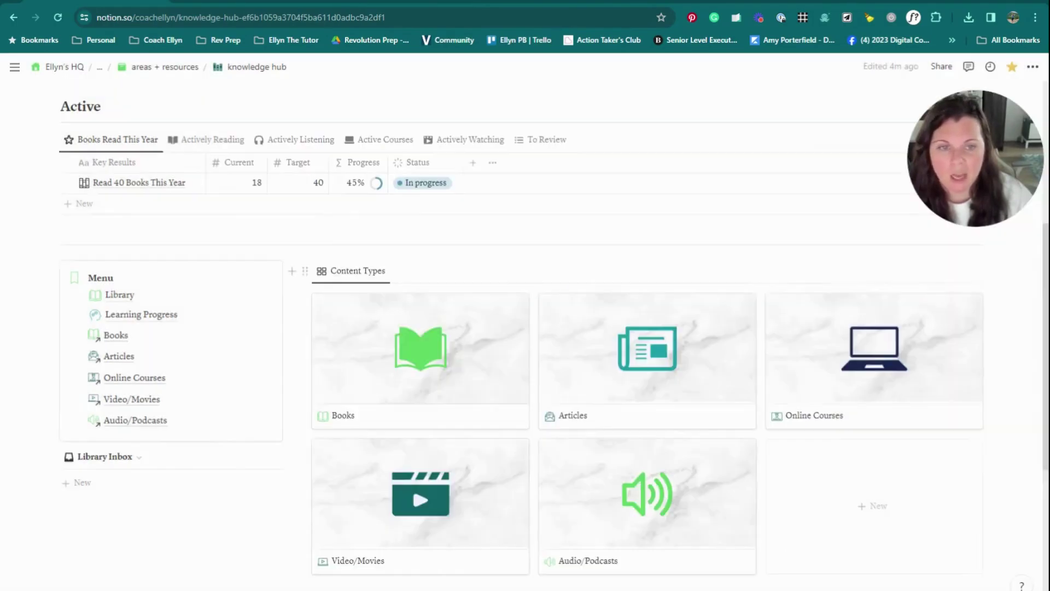
left_click(364, 513)
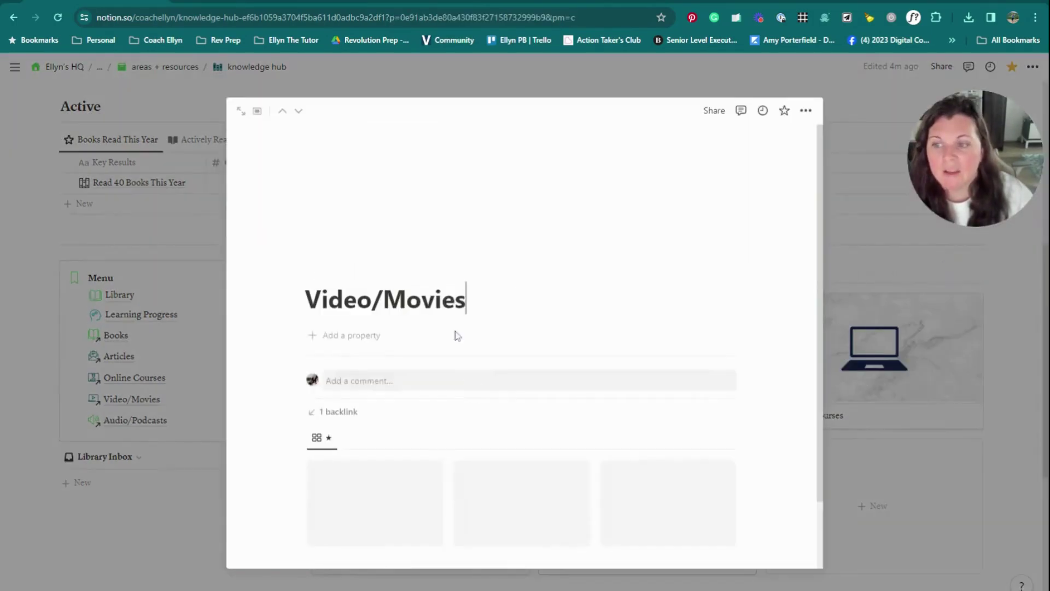
scroll(481, 383, "down", 2)
scroll(474, 385, "down", 5)
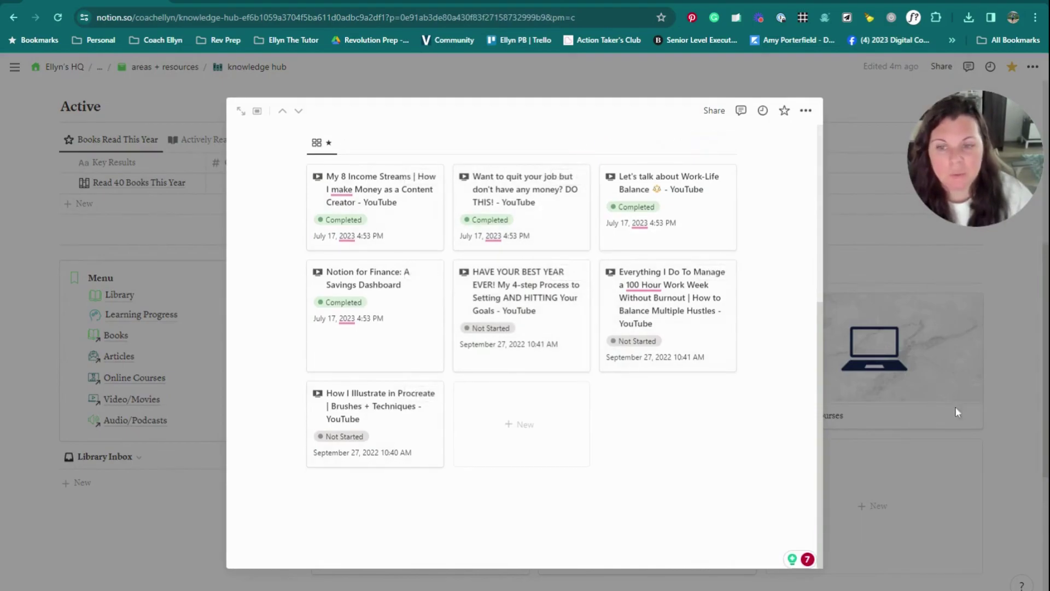
left_click(961, 448)
left_click(630, 504)
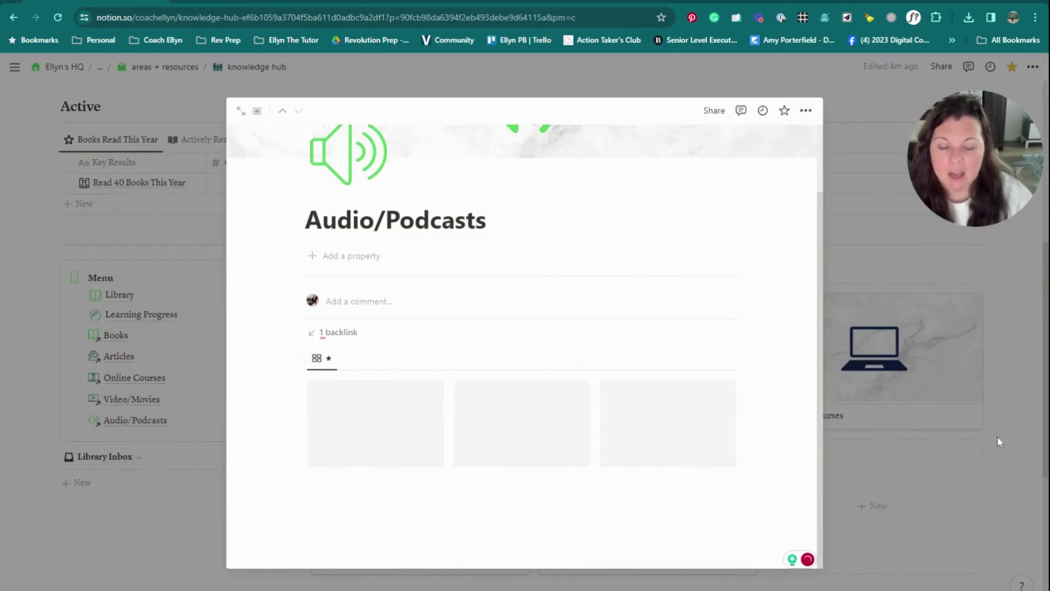
left_click(679, 358)
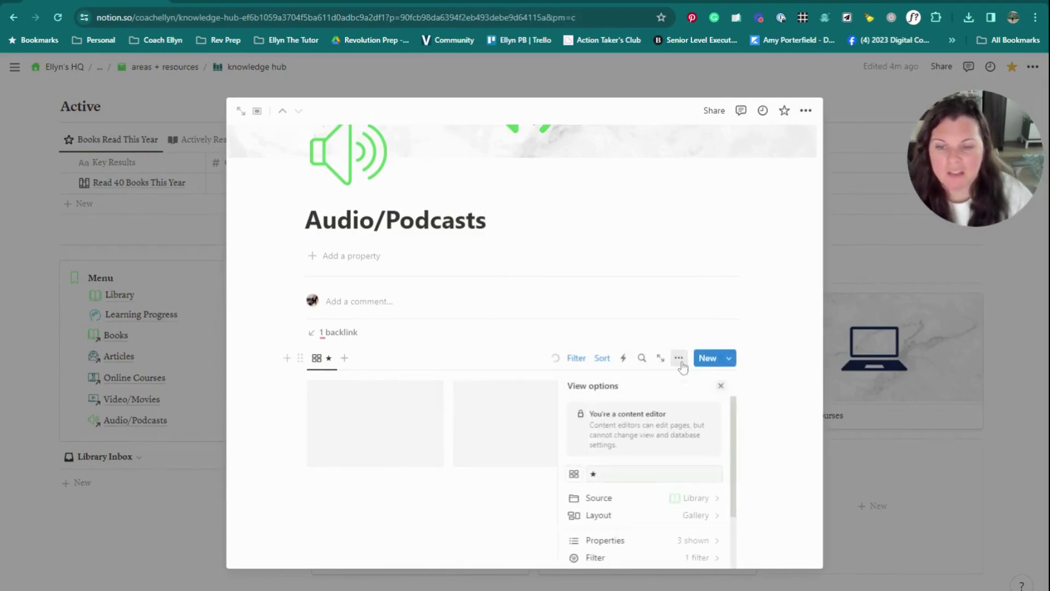
scroll(703, 500, "down", 2)
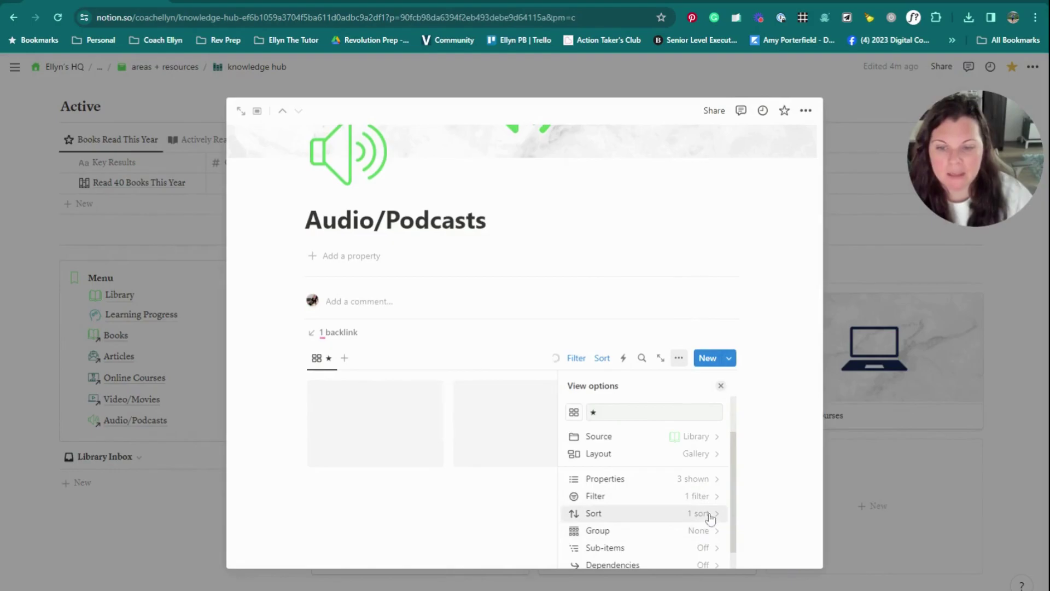
left_click(696, 497)
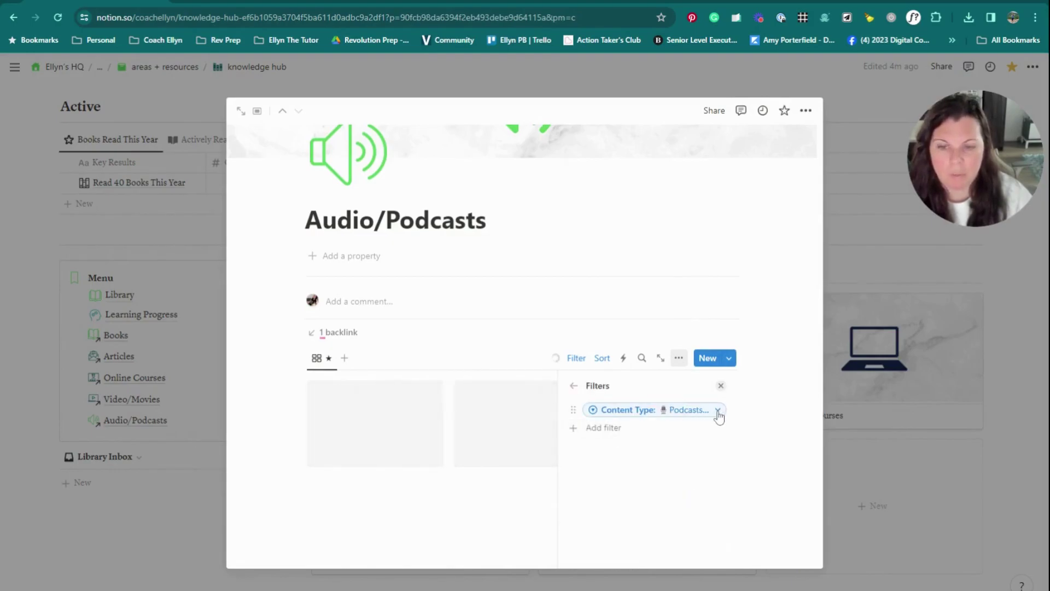
left_click(996, 387)
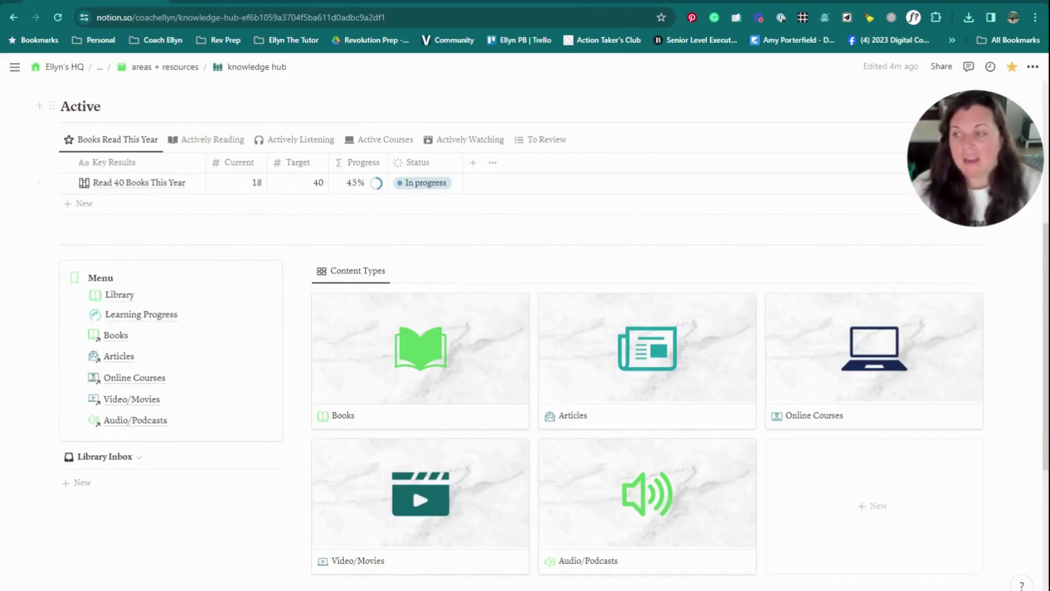
- On Learning Progress, set Digital Course Academy's completed count to 4 and view its linked projects
left_click(153, 316)
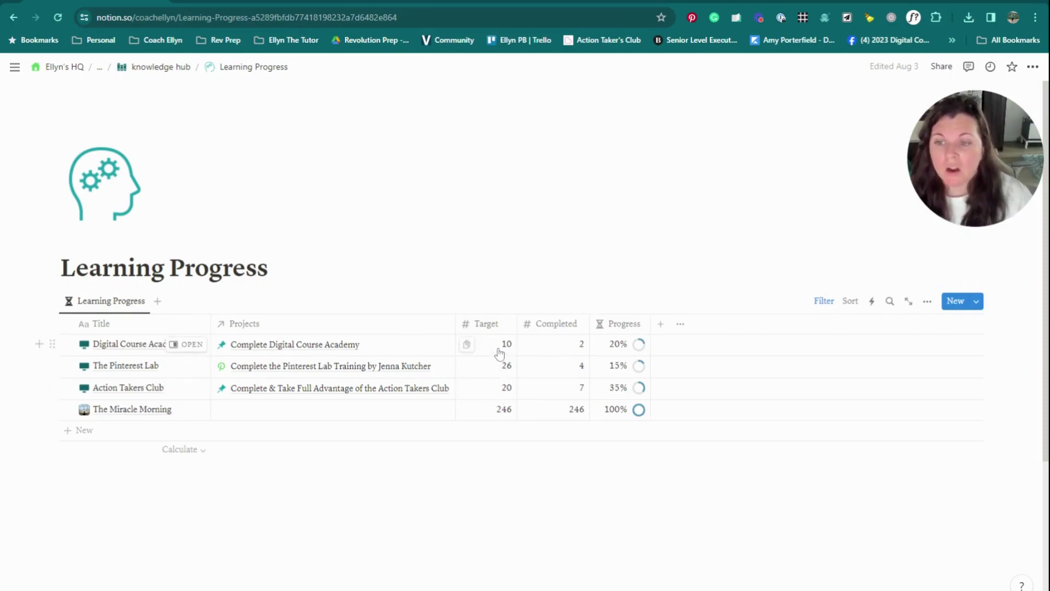
left_click(579, 344)
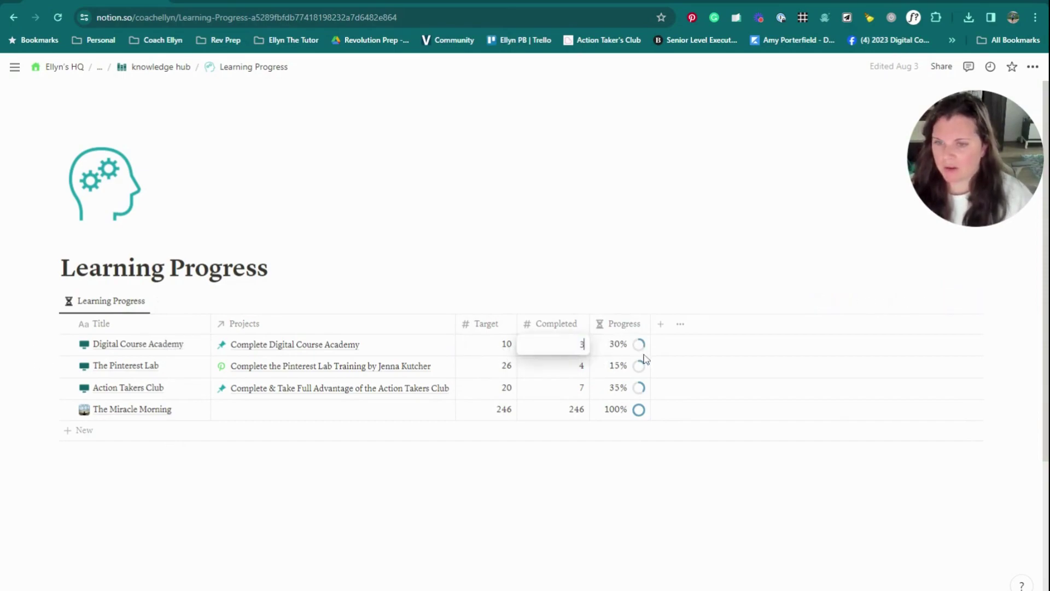
type("3")
key("BackSpace")
type("4")
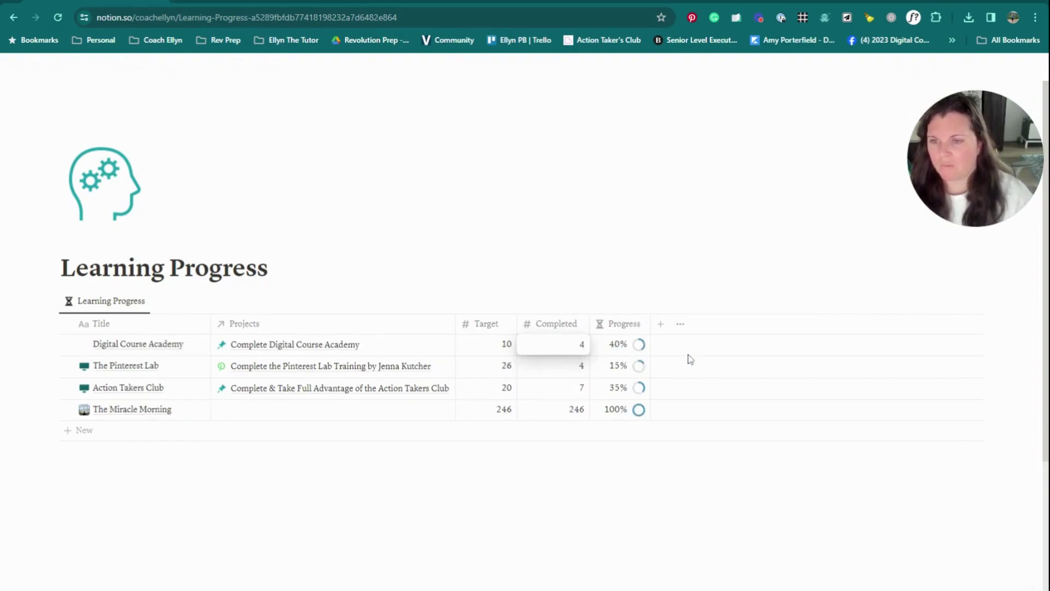
key("Return")
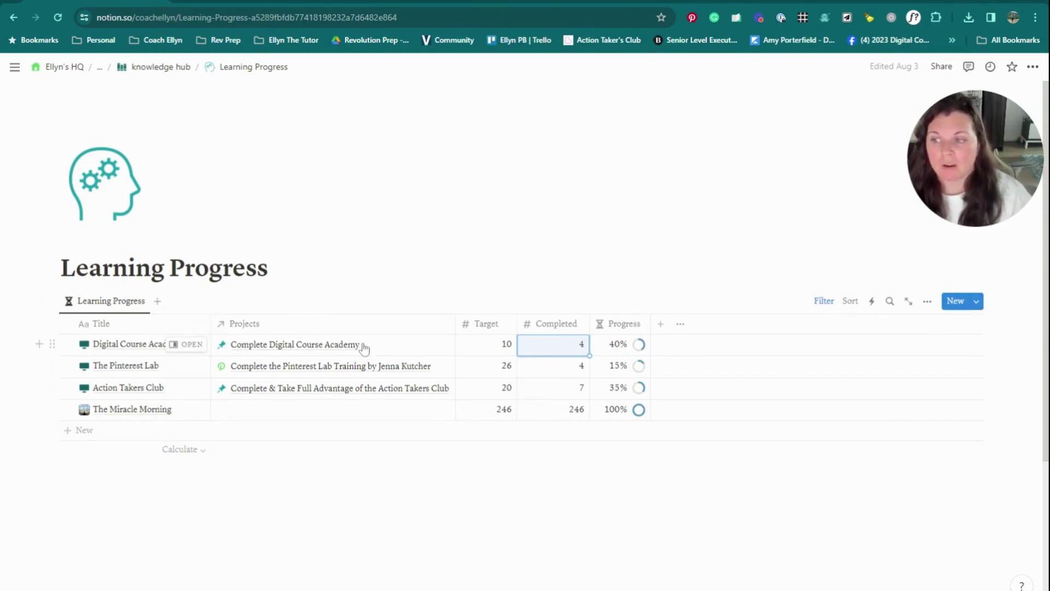
left_click(385, 345)
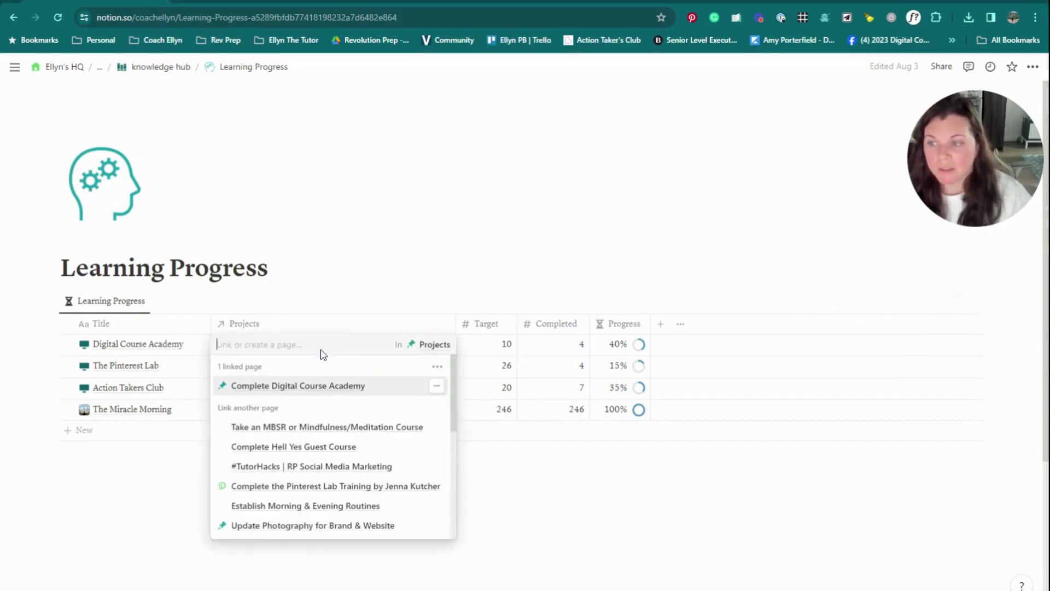
key("Escape")
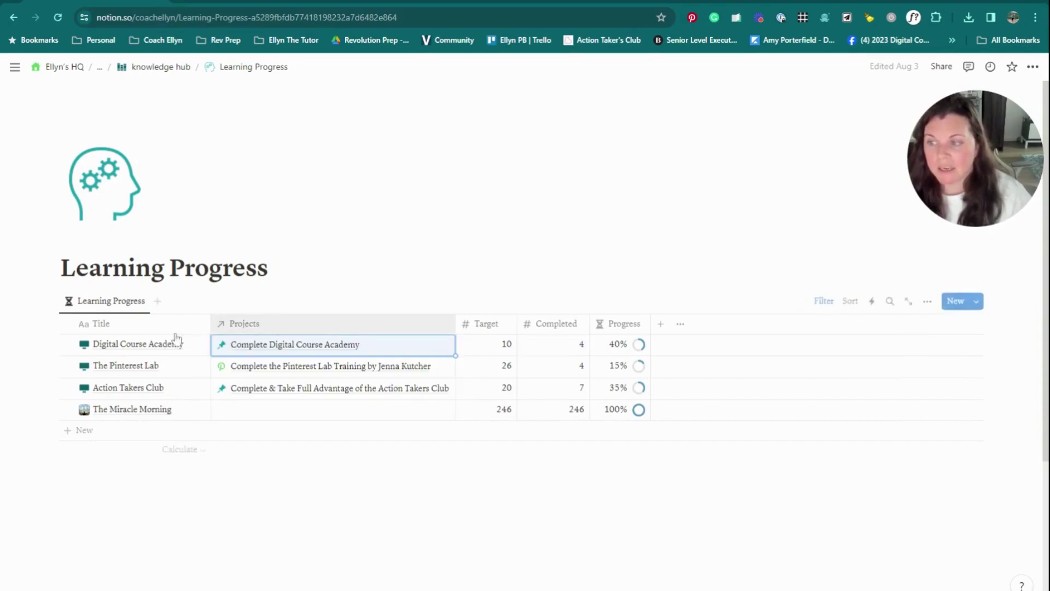
left_click(286, 350)
left_click(304, 387)
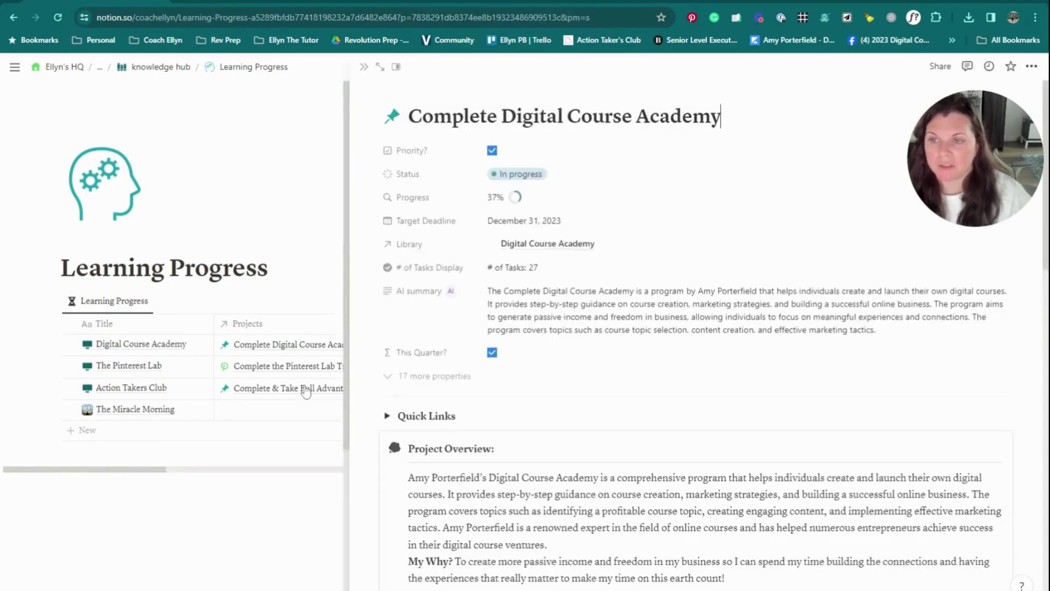
left_click(511, 197)
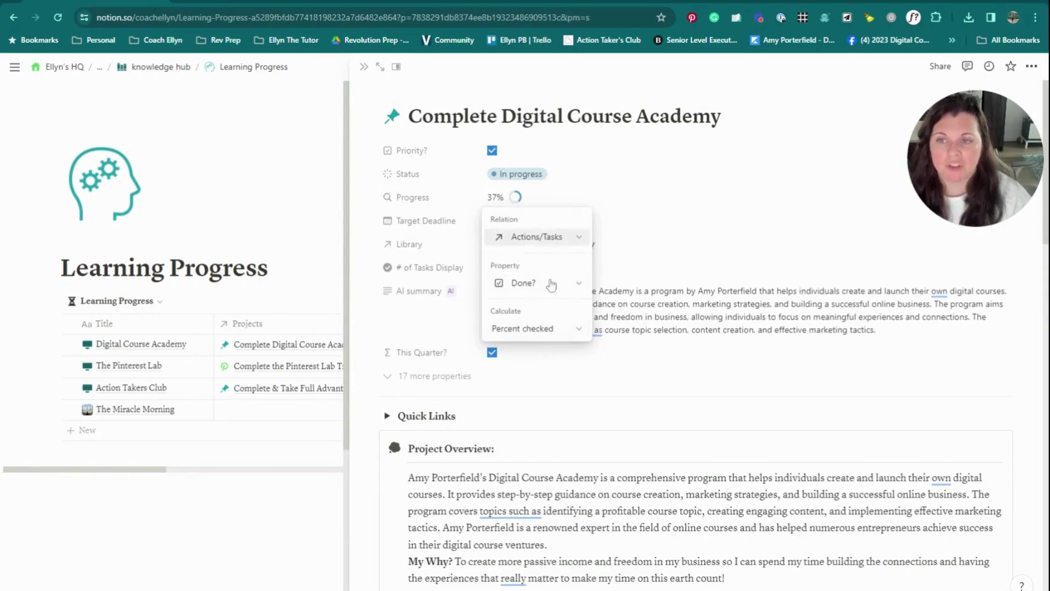
left_click(643, 153)
left_click(364, 67)
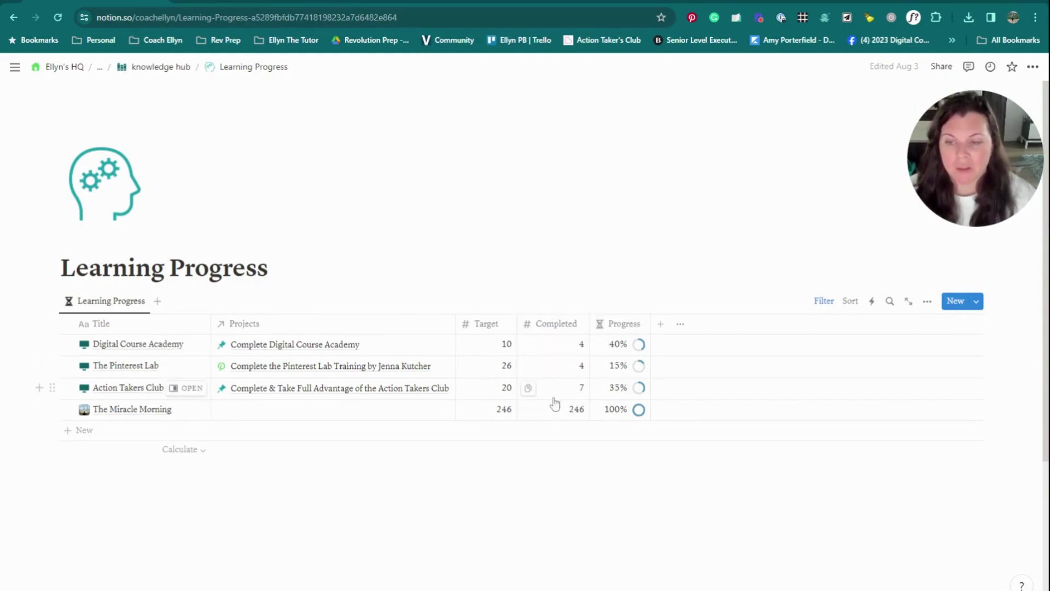
- Review the Progress column's formula and open its property settings
left_click(621, 344)
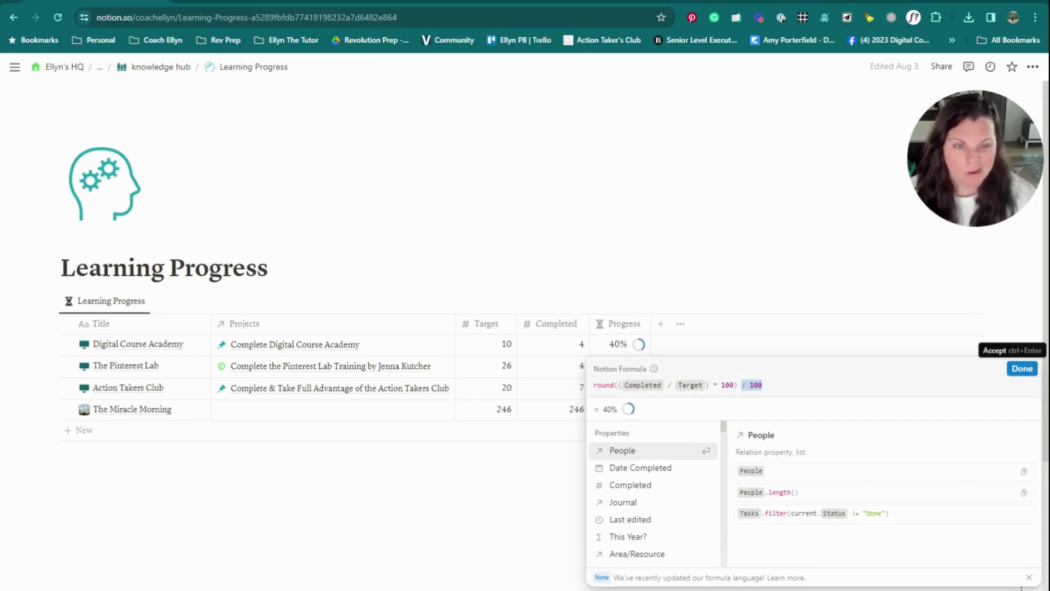
left_click(1022, 368)
left_click(624, 324)
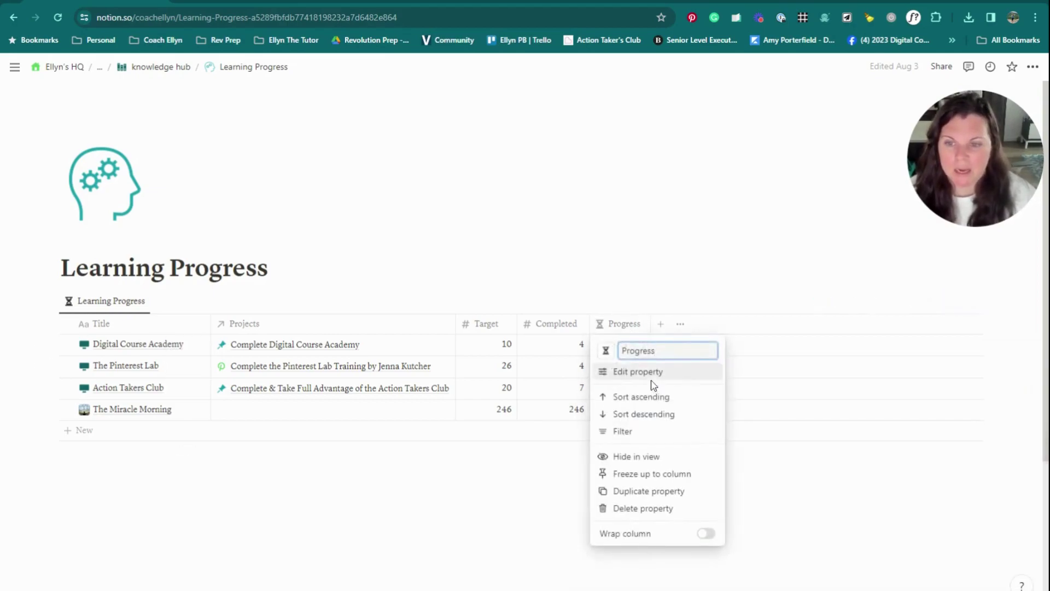
left_click(651, 374)
left_click_drag(978, 98, 978, 390)
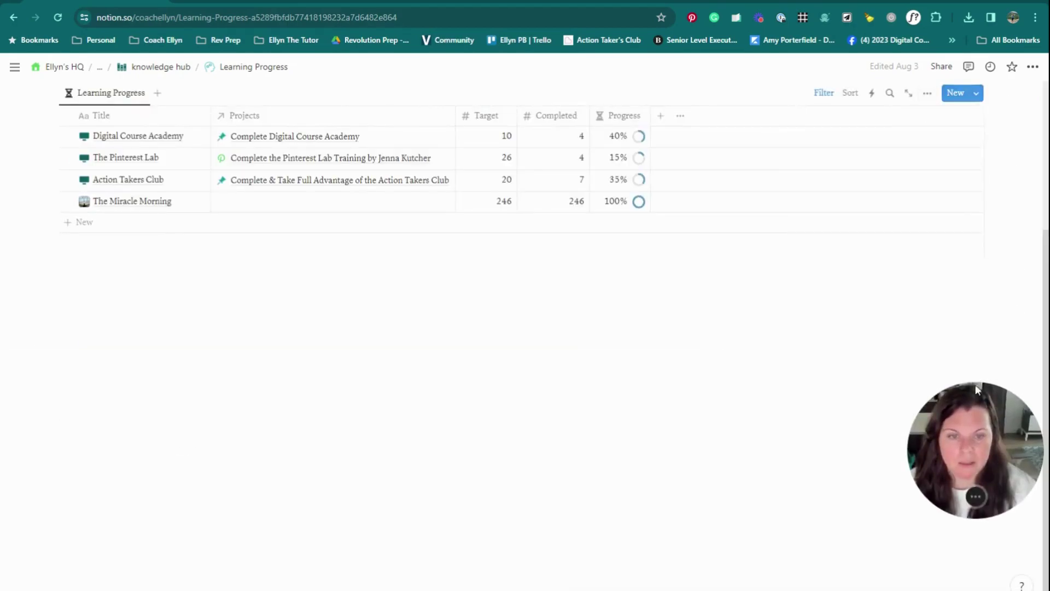
- Keep Progress formatted as Percent with a ring, then return to the knowledge hub page
left_click(624, 116)
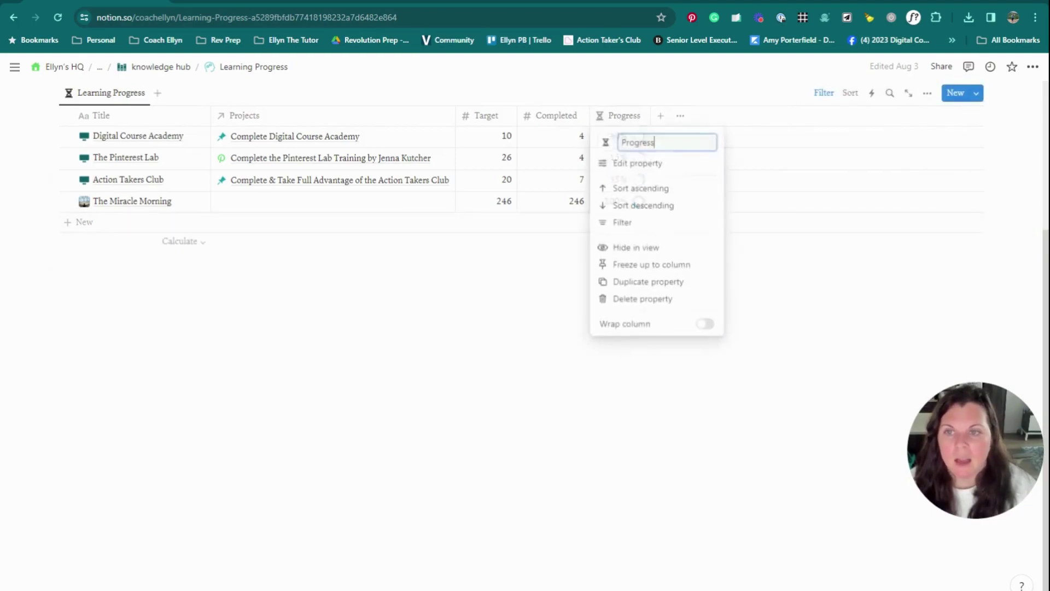
left_click(648, 171)
left_click(965, 206)
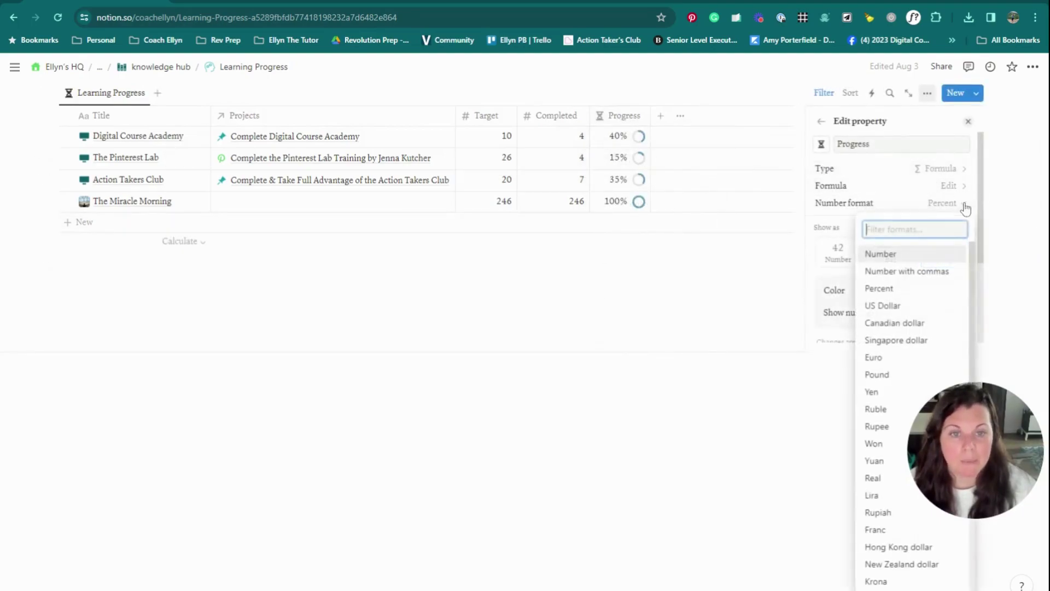
left_click(866, 200)
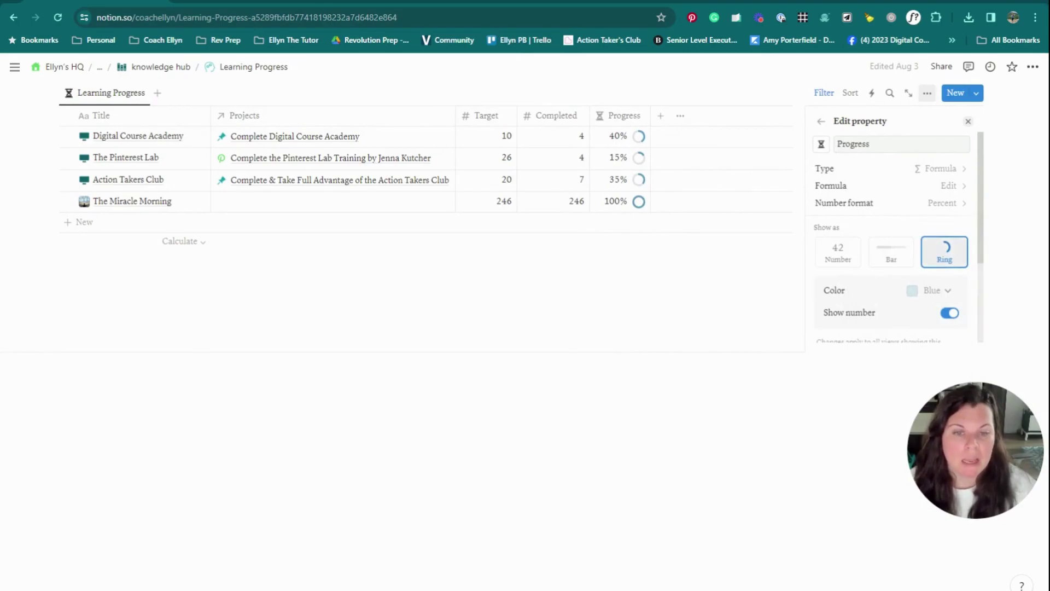
key("Escape")
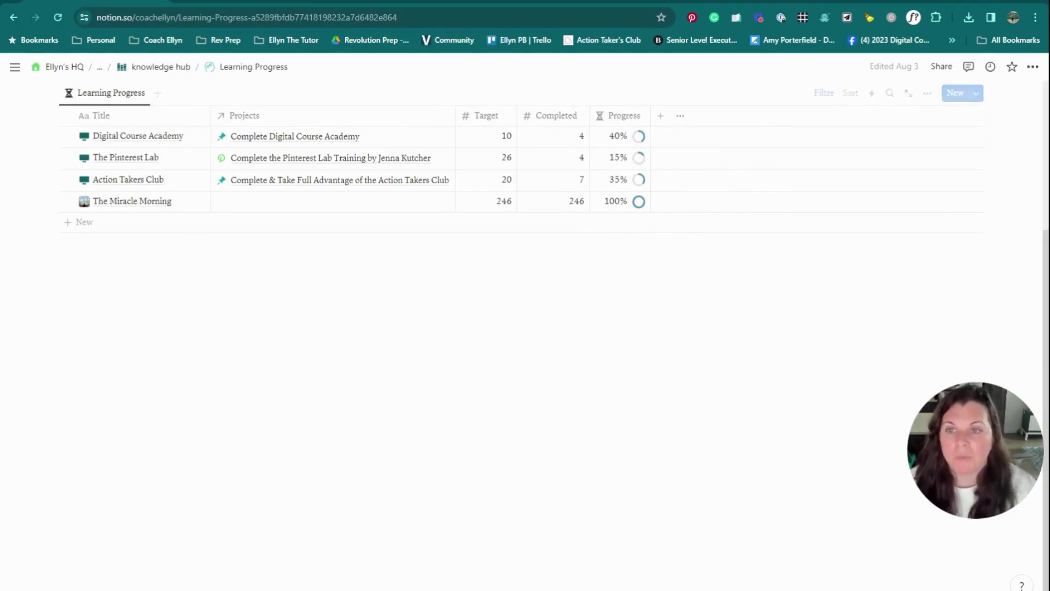
scroll(525, 274, "up", 4)
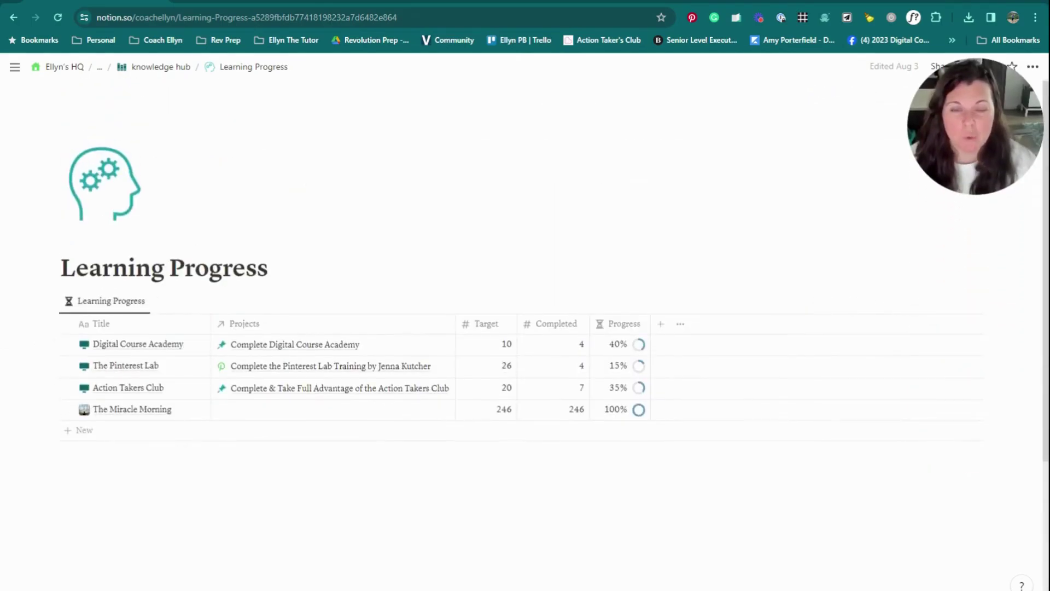
left_click(159, 66)
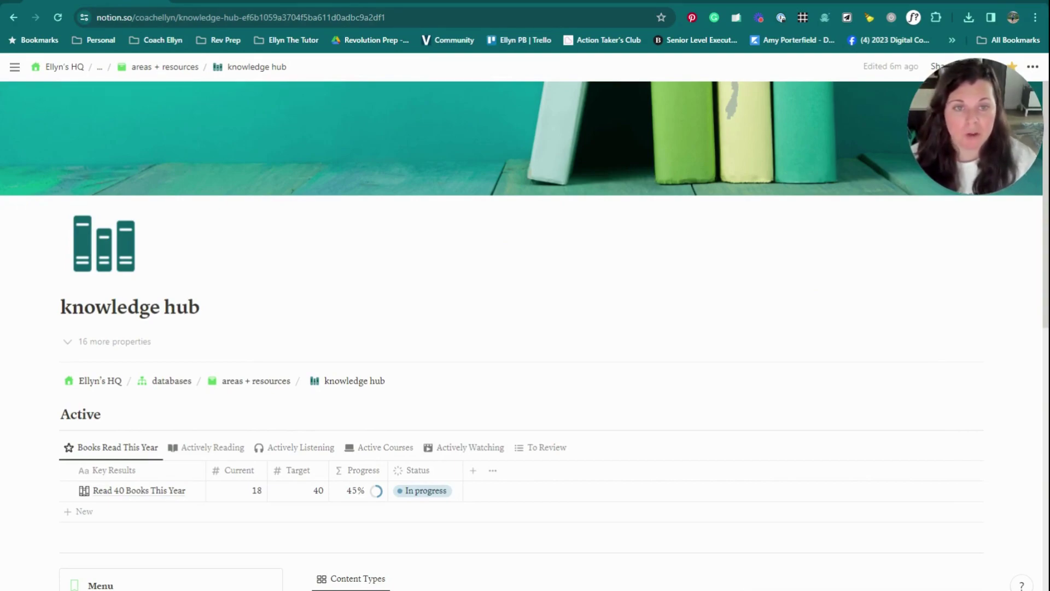
- Open the Audio/Podcasts page from the knowledge hub Menu
mouse_move(897, 224)
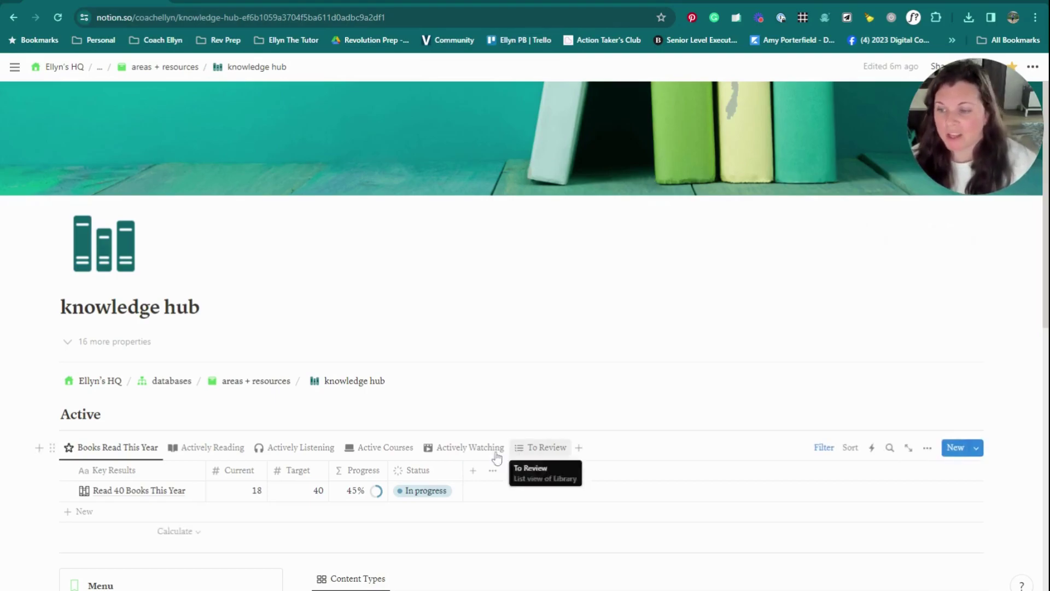
scroll(298, 446, "down", 3)
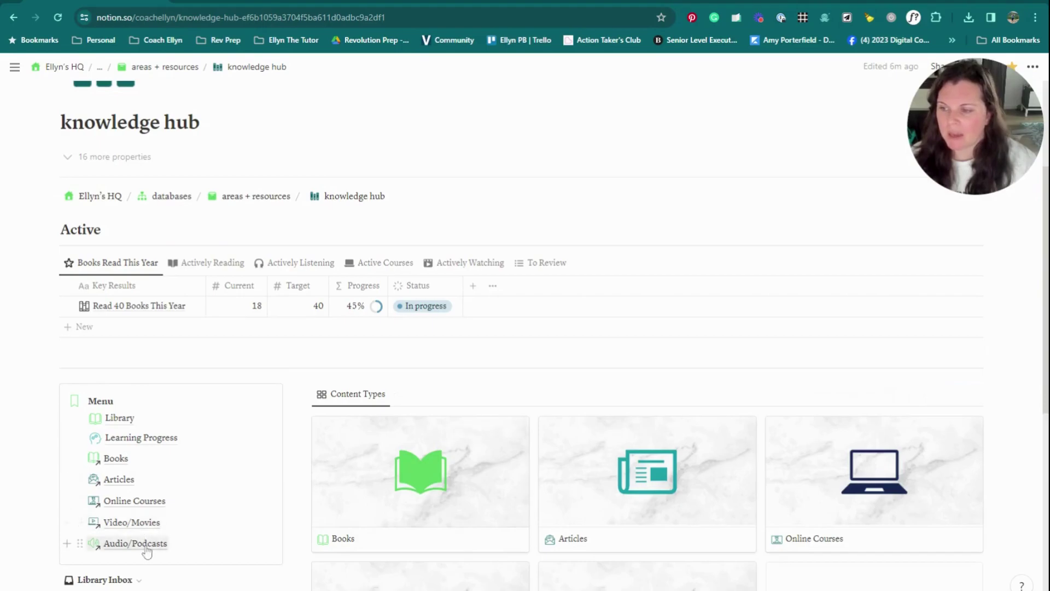
left_click(136, 543)
scroll(349, 389, "down", 3)
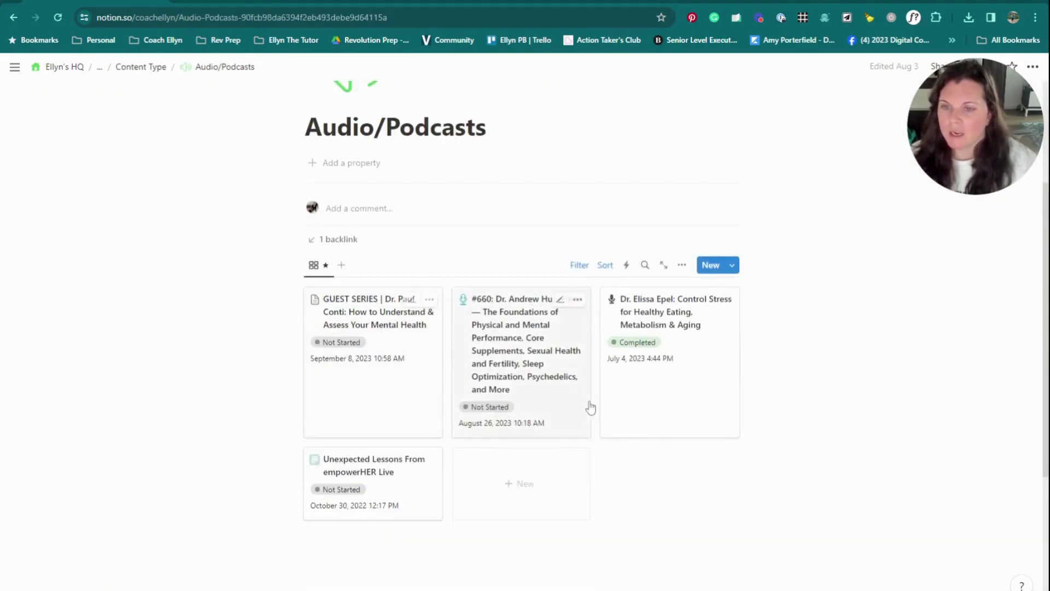
- Read the GUEST SERIES episode notes, highlighting the Waking up.com/huberman line
left_click(388, 412)
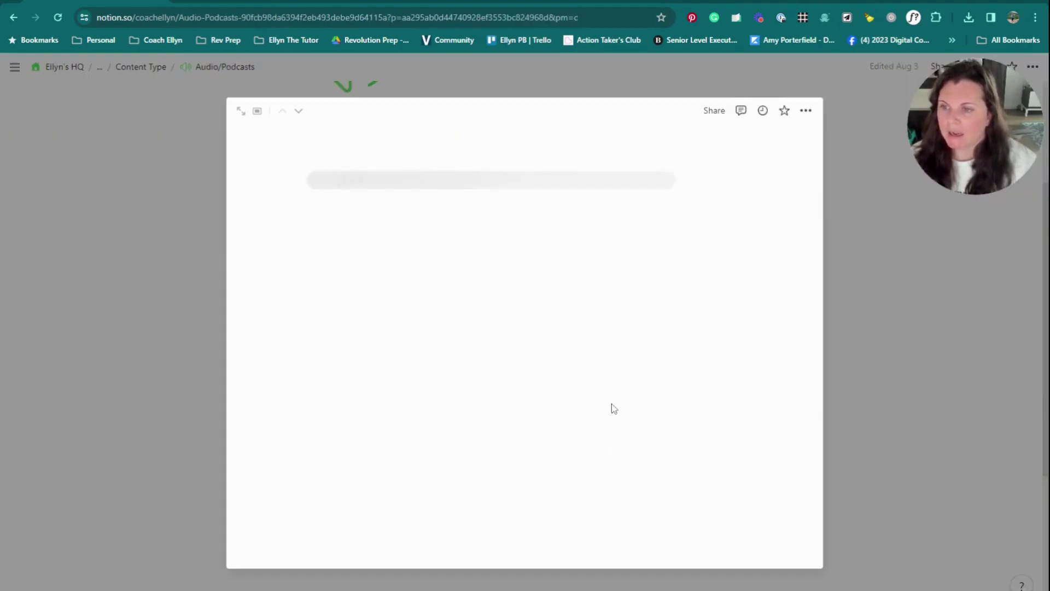
scroll(614, 350, "down", 10)
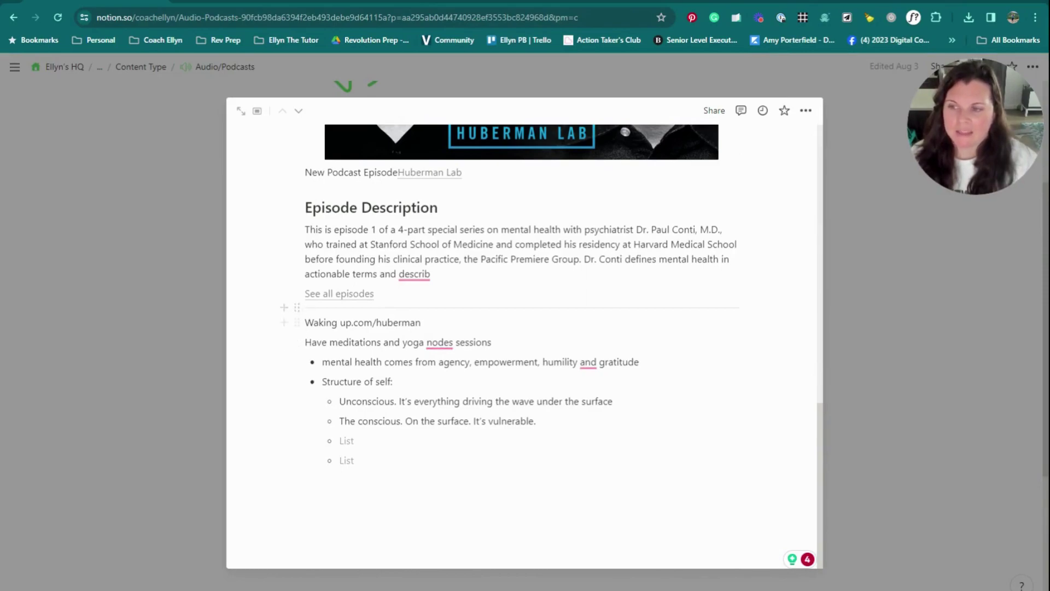
triple_click(319, 322)
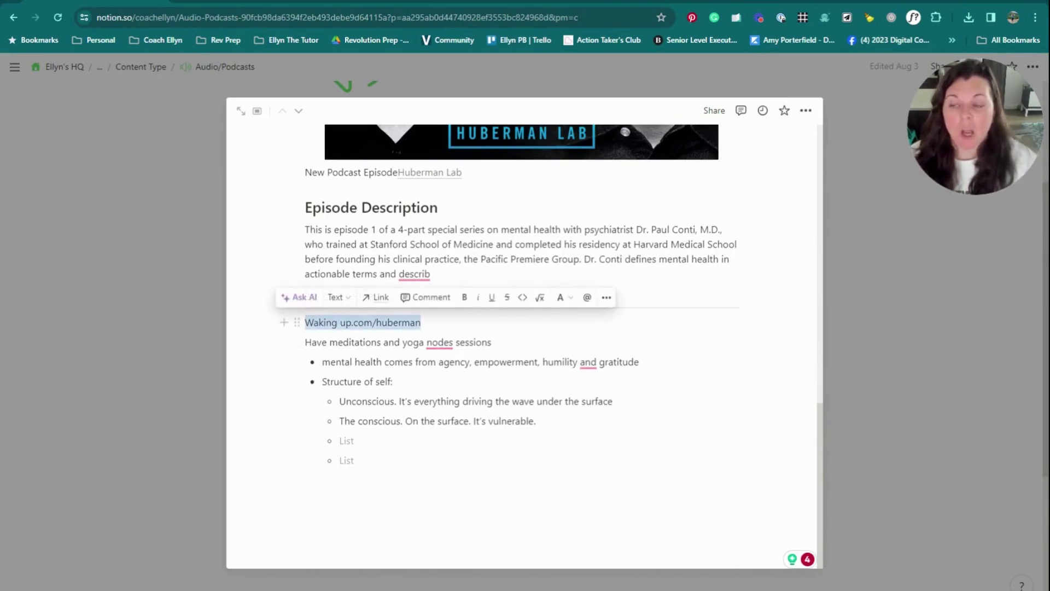
left_click(877, 310)
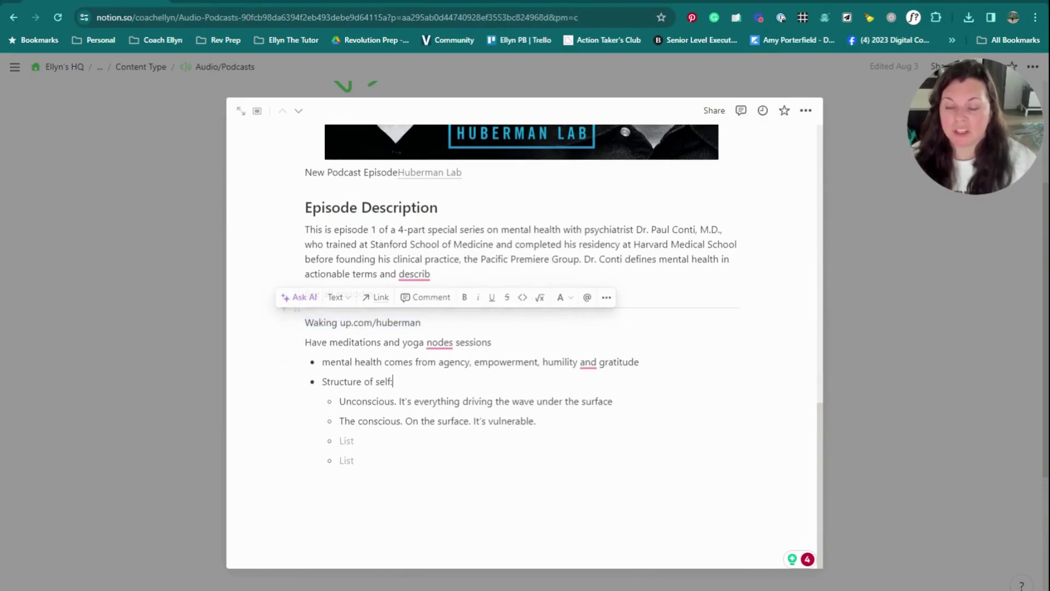
left_click(877, 310)
- Read the Dr. Elissa Epel episode notes and select the note on metacognition and stress
left_click(668, 382)
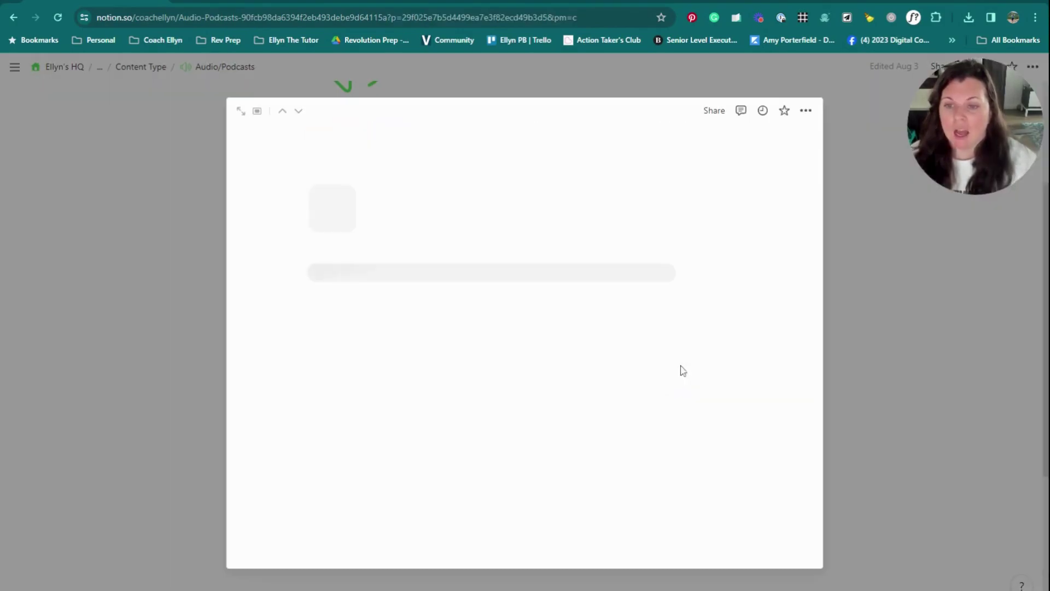
scroll(580, 361, "down", 12)
scroll(525, 339, "down", 3)
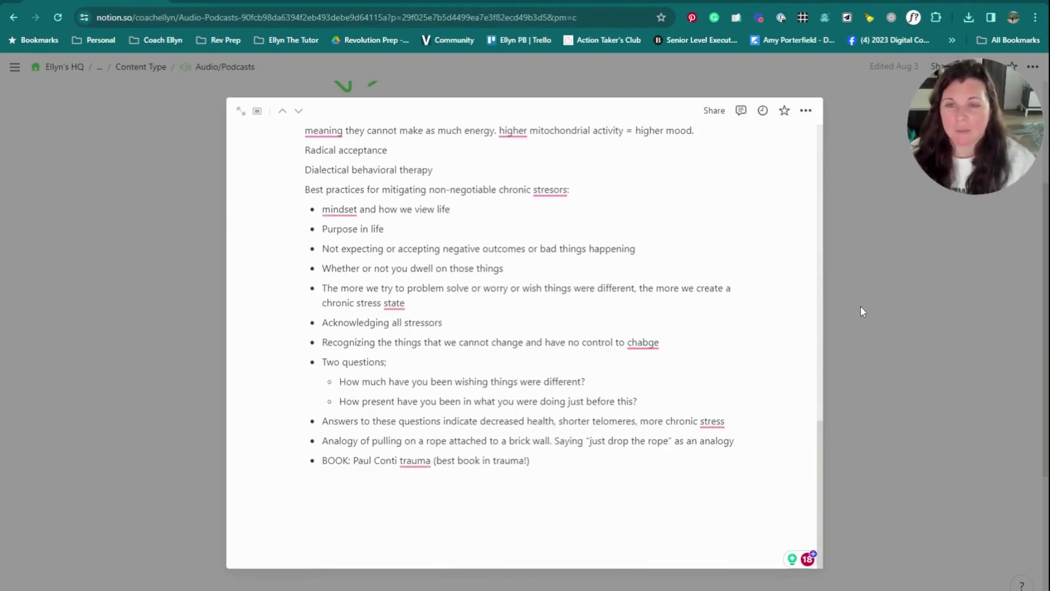
scroll(861, 310, "up", 4)
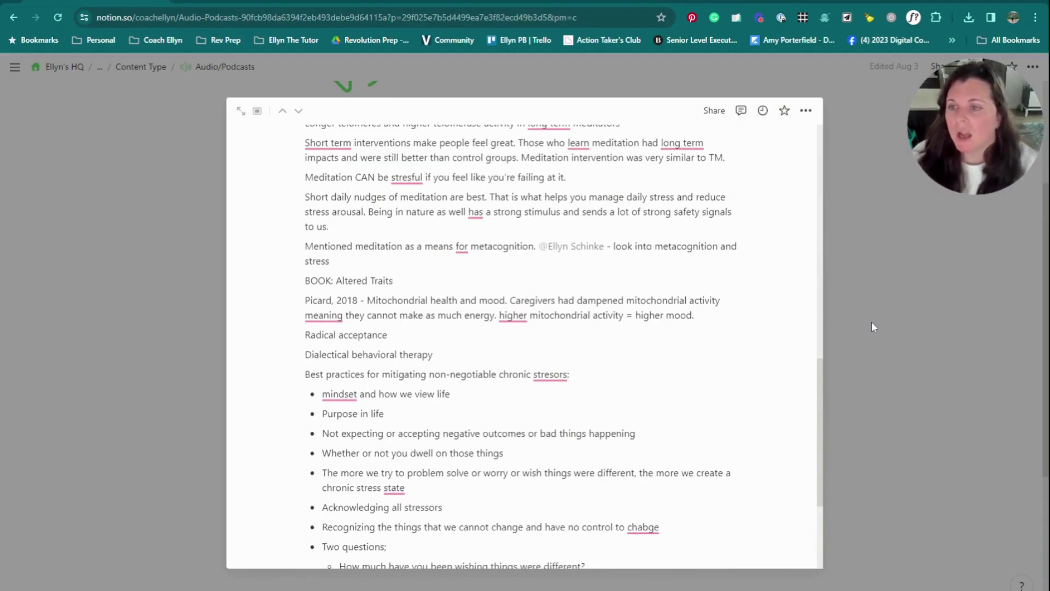
left_click(871, 322)
left_click(696, 382)
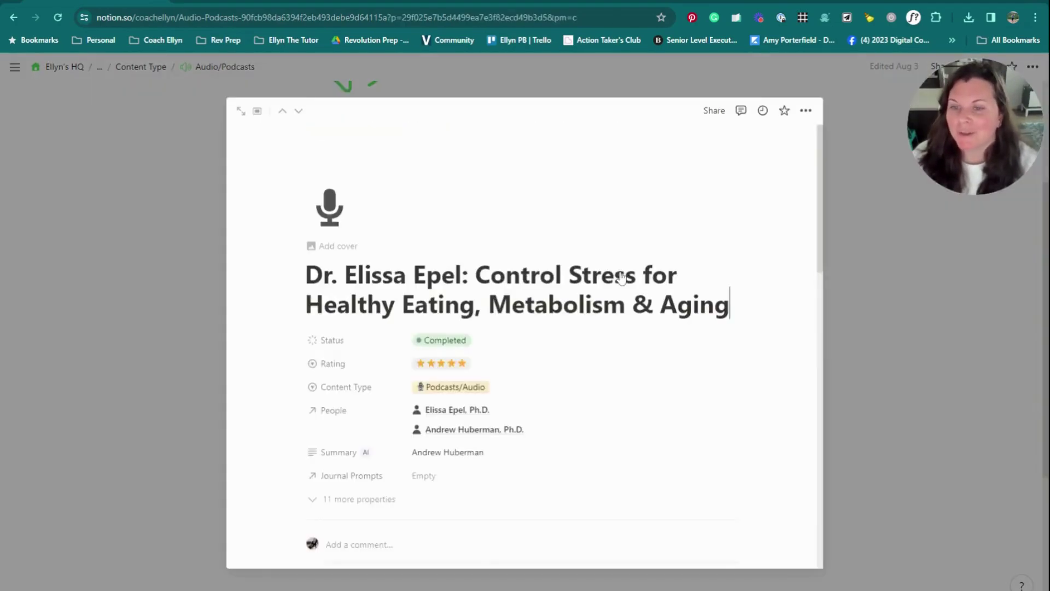
scroll(521, 347, "down", 10)
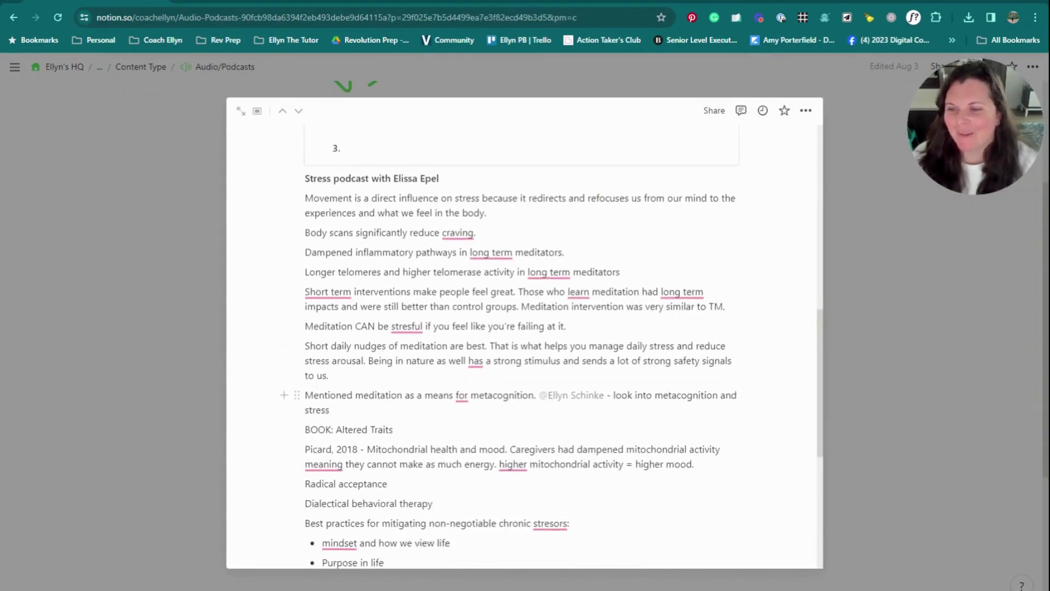
left_click_drag(537, 395, 330, 410)
- Close the episode notes and navigate via Content Type back to the knowledge hub's Active section
left_click(863, 349)
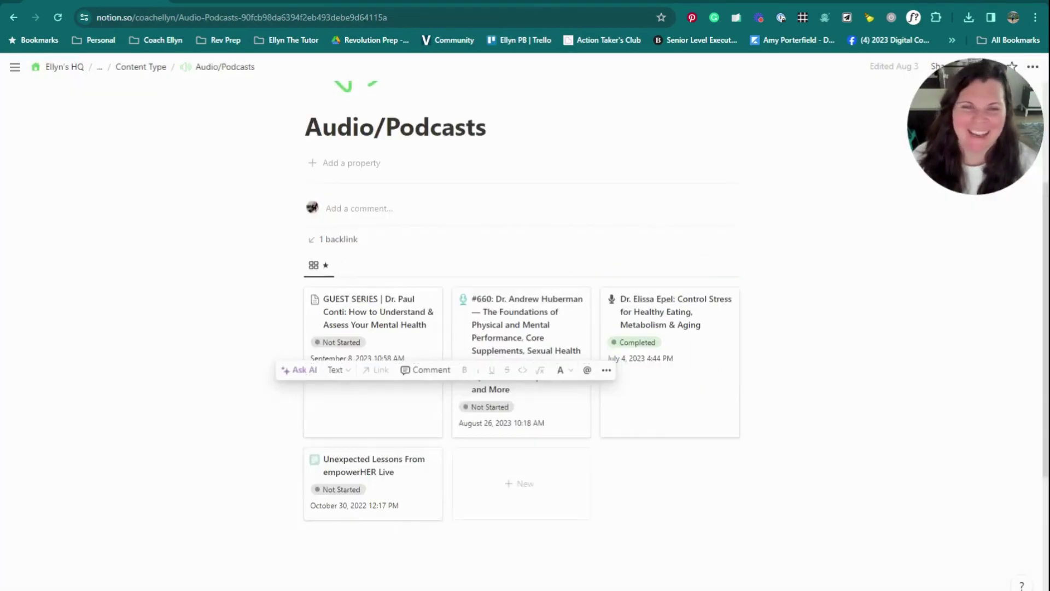
left_click(142, 67)
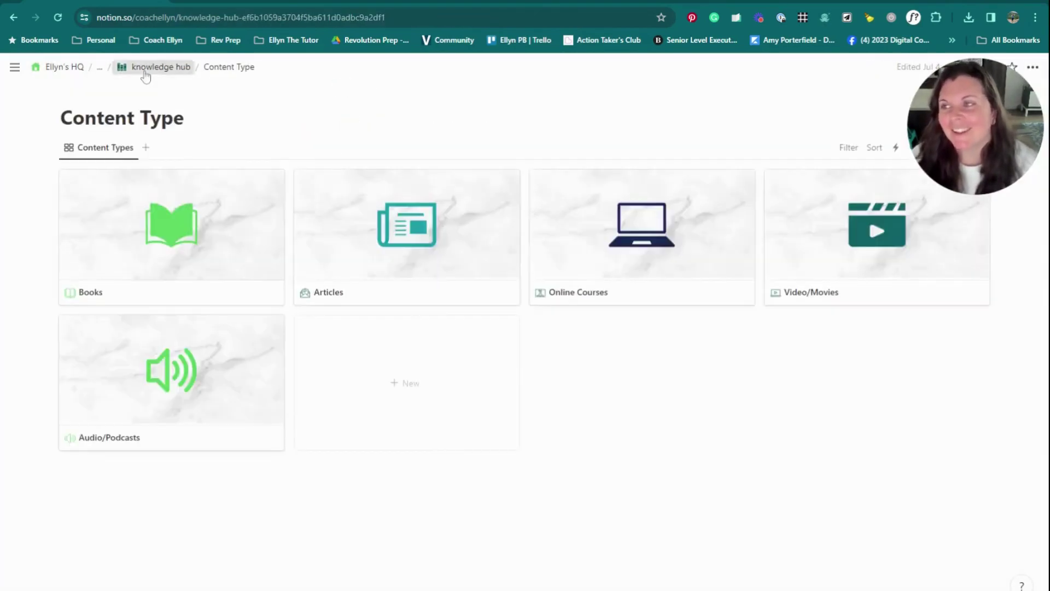
left_click(158, 67)
scroll(455, 246, "down", 5)
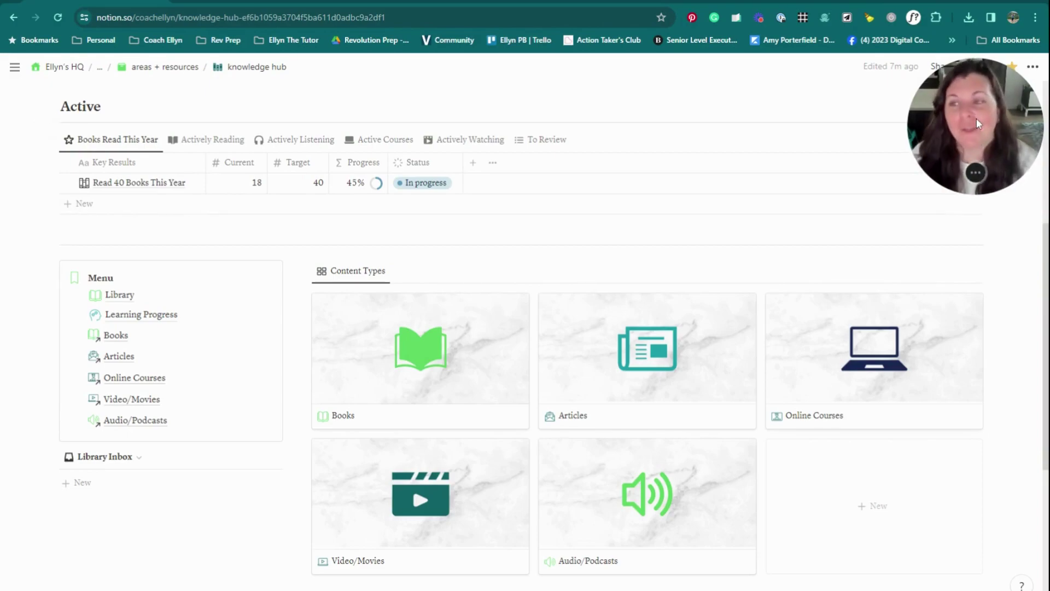
left_click_drag(977, 126, 982, 148)
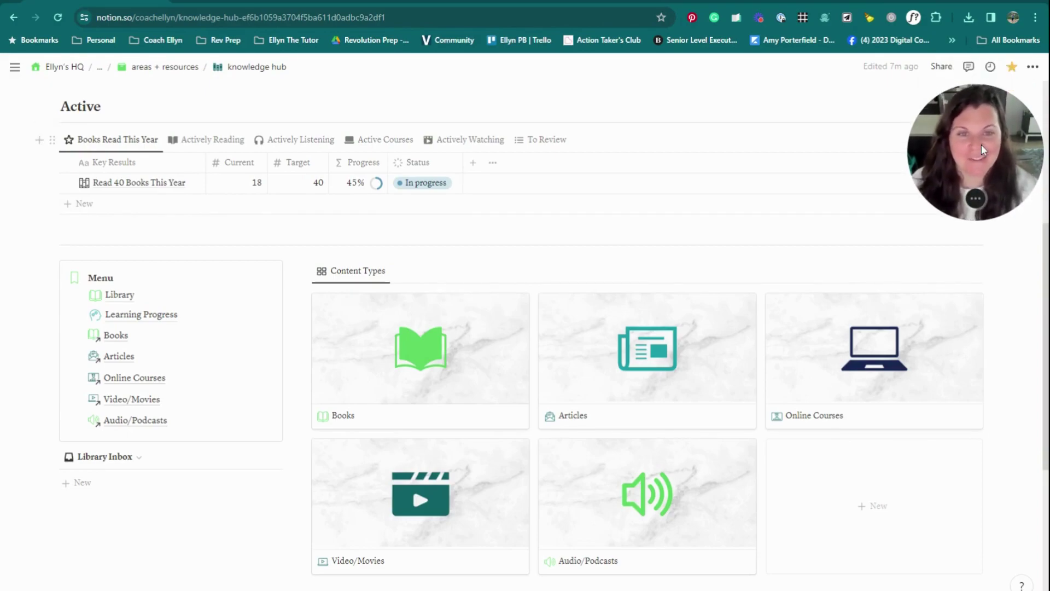